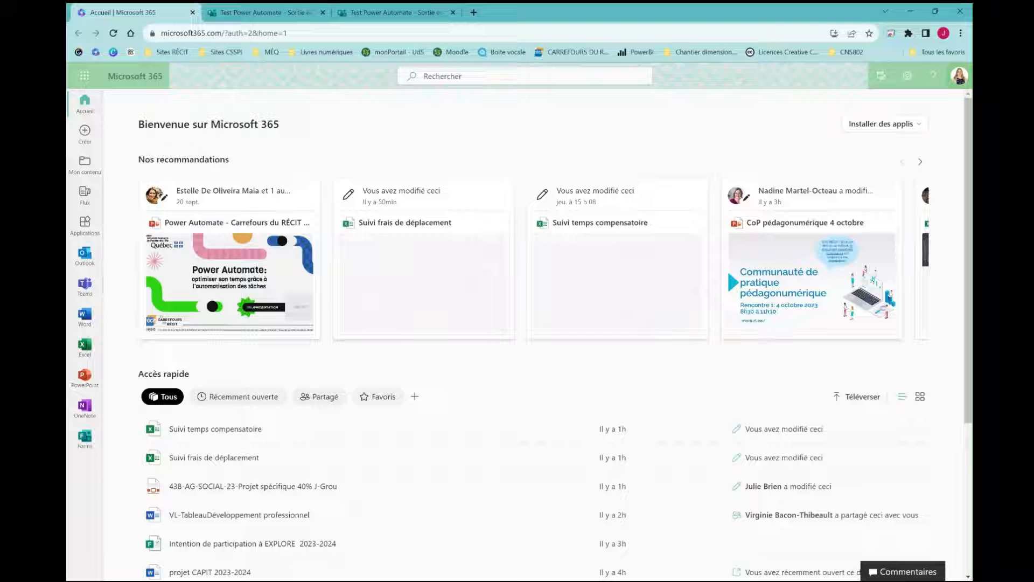
Launch Power Automate from the Microsoft 365 app launcher's full app list under Productivité
click(87, 79)
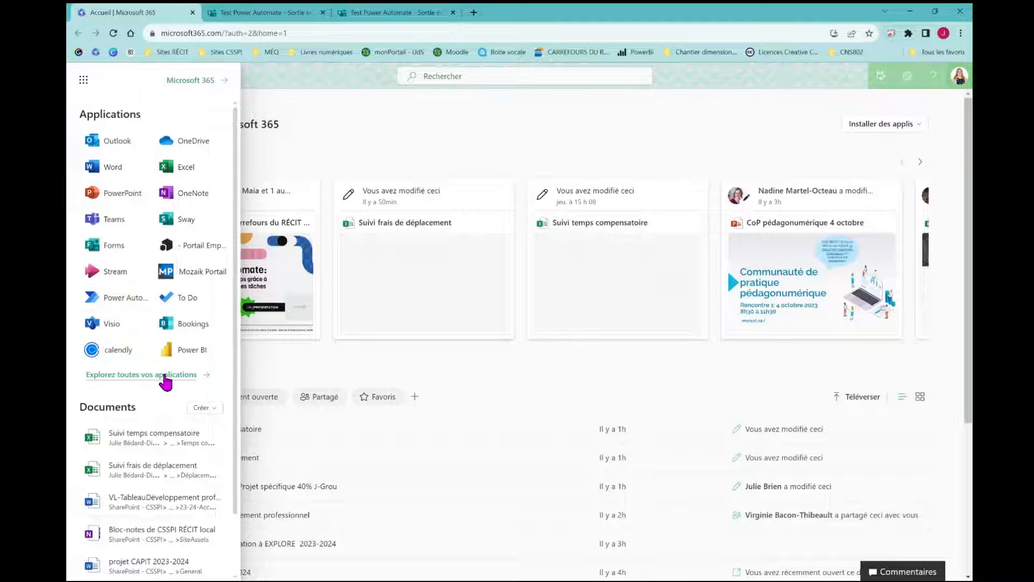
click(163, 376)
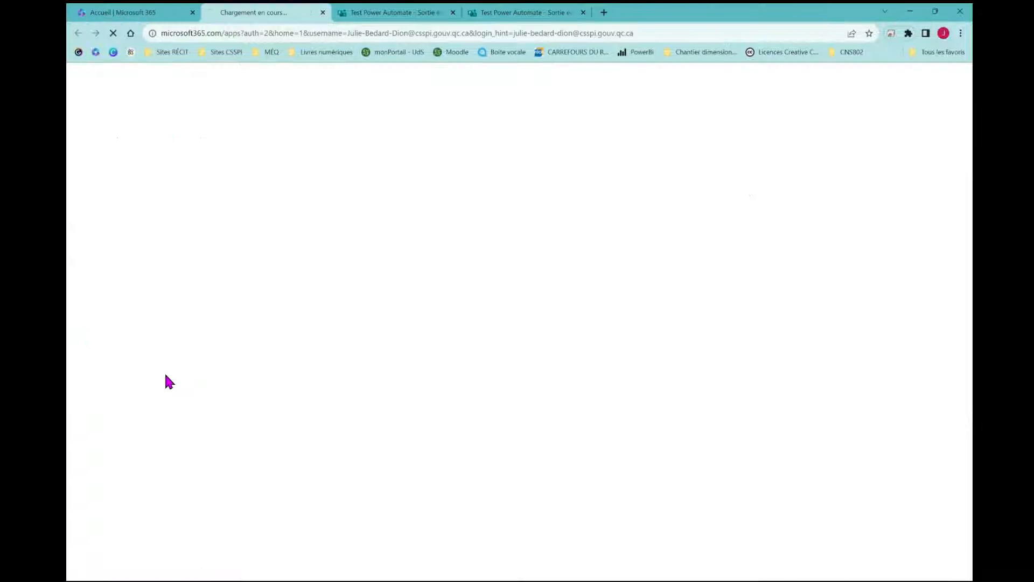
scroll(543, 387, down, 7)
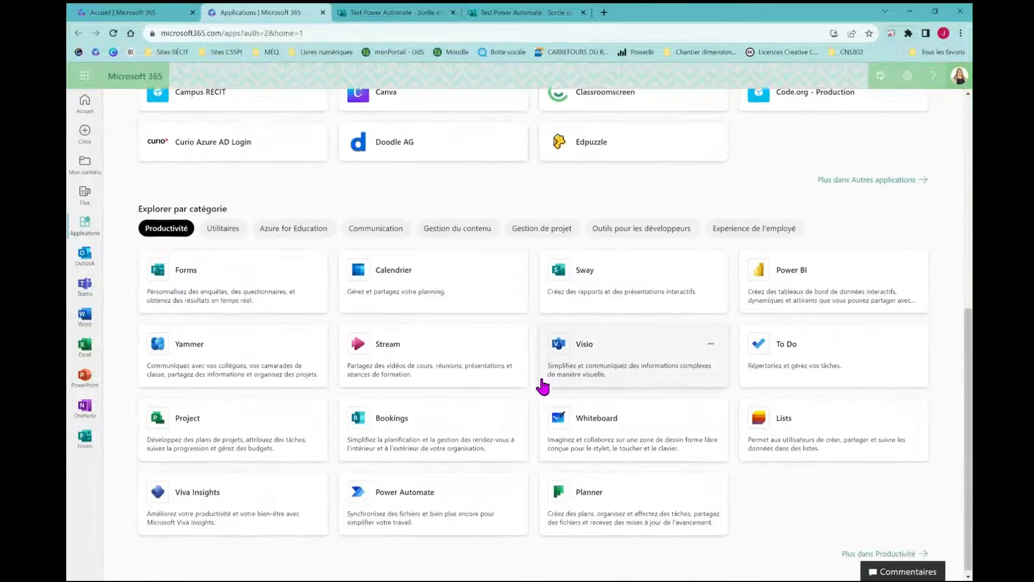
click(427, 498)
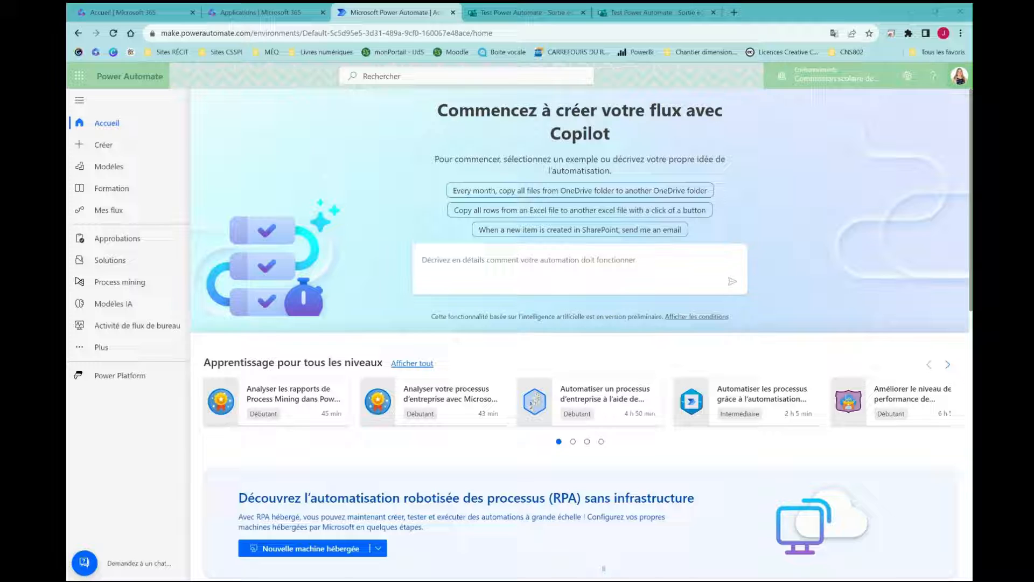
Describe the flow to Copilot and pick the 'Résumé d'un Forms dans un courriel' suggestion
click(500, 263)
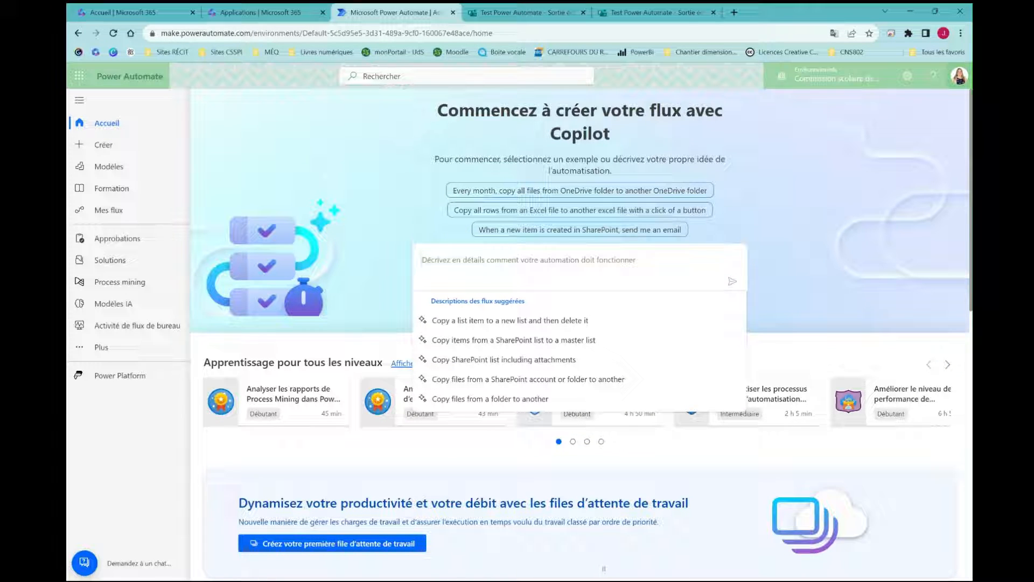
text(Résumé d)
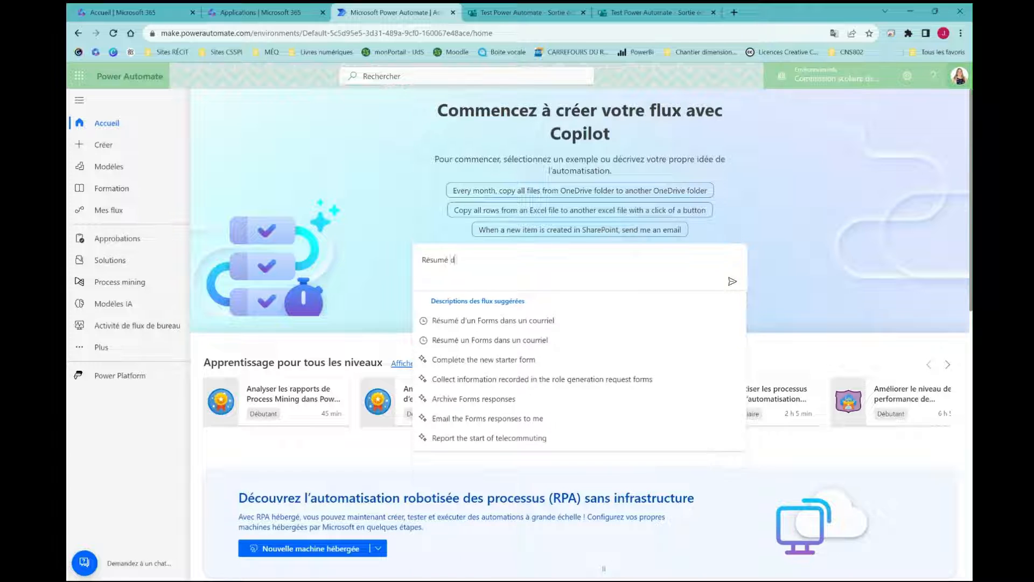
text('un)
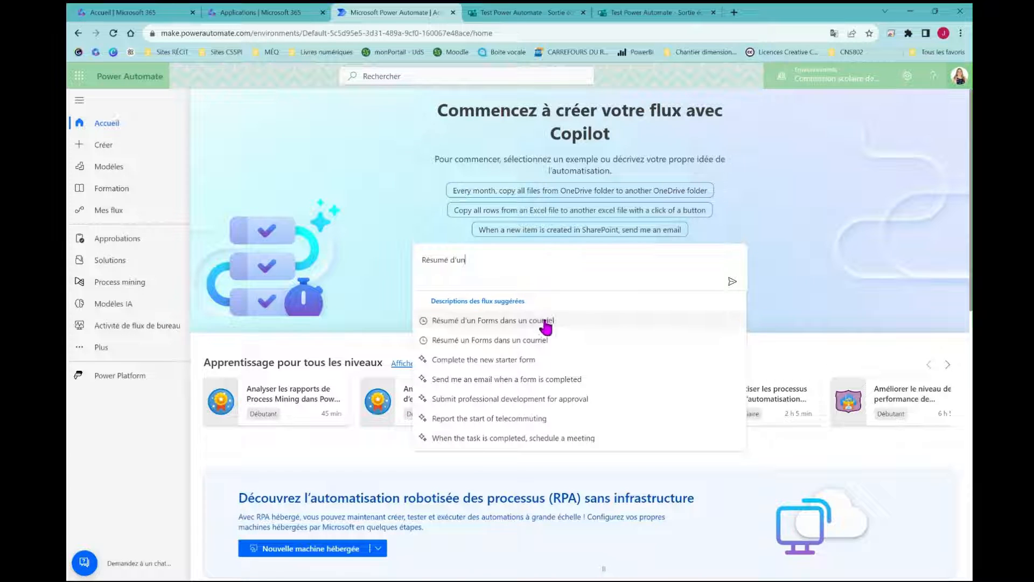
click(544, 322)
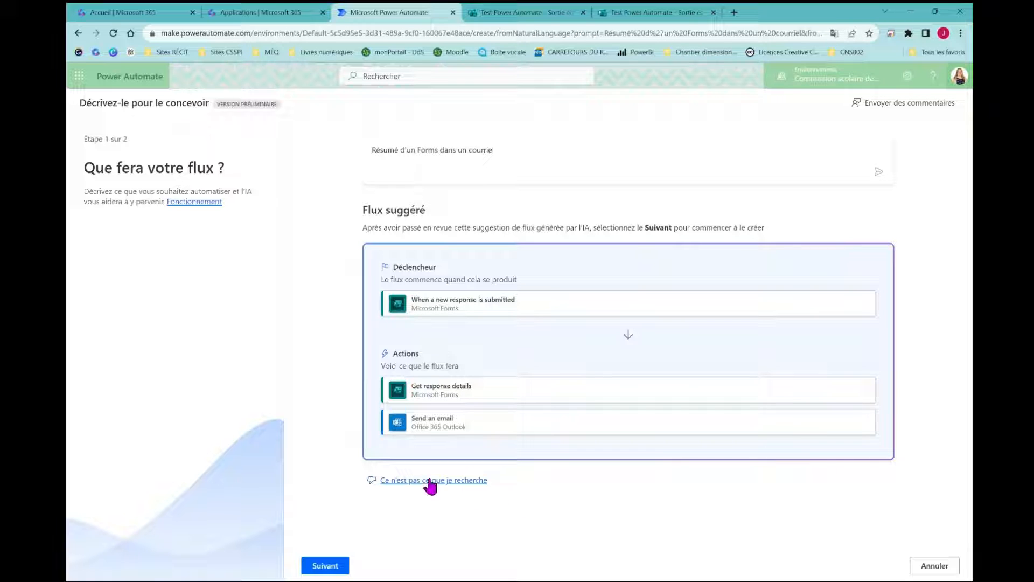
Accept the suggested flow with its Forms and Outlook connections and create it
click(327, 568)
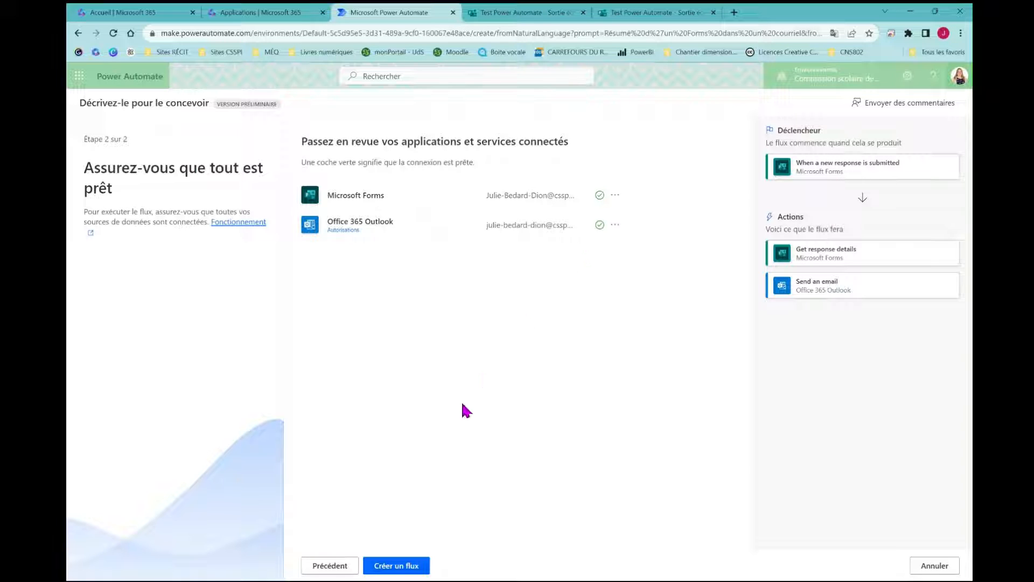
click(404, 569)
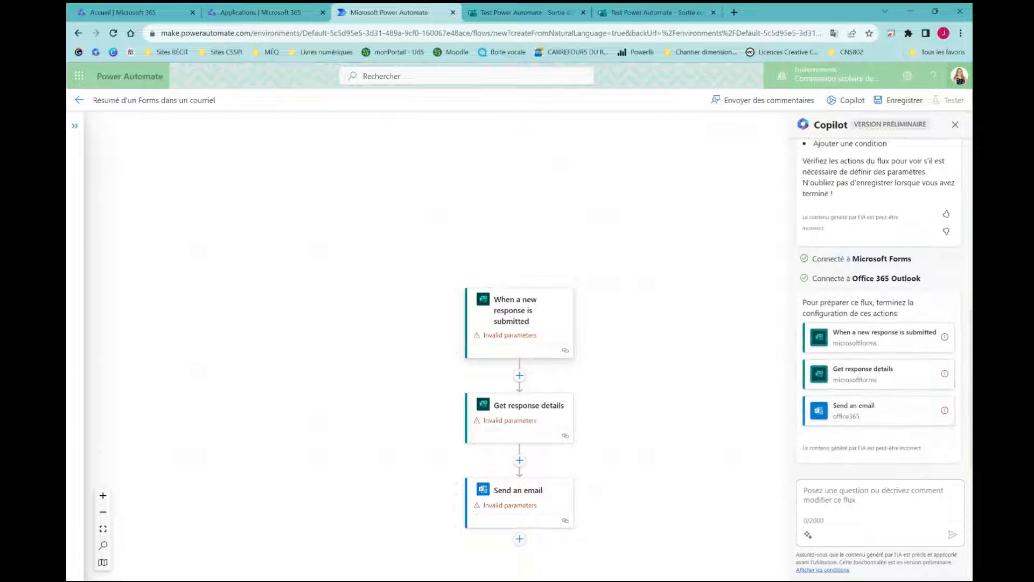
Close the Copilot pane and open the new-response trigger's ID Du Formulaire list
click(955, 125)
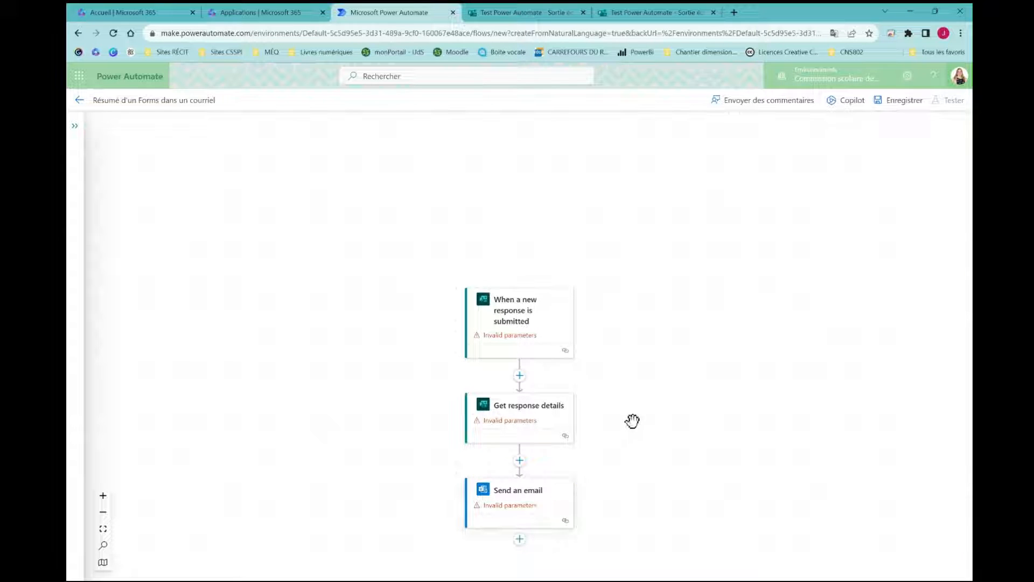
click(512, 320)
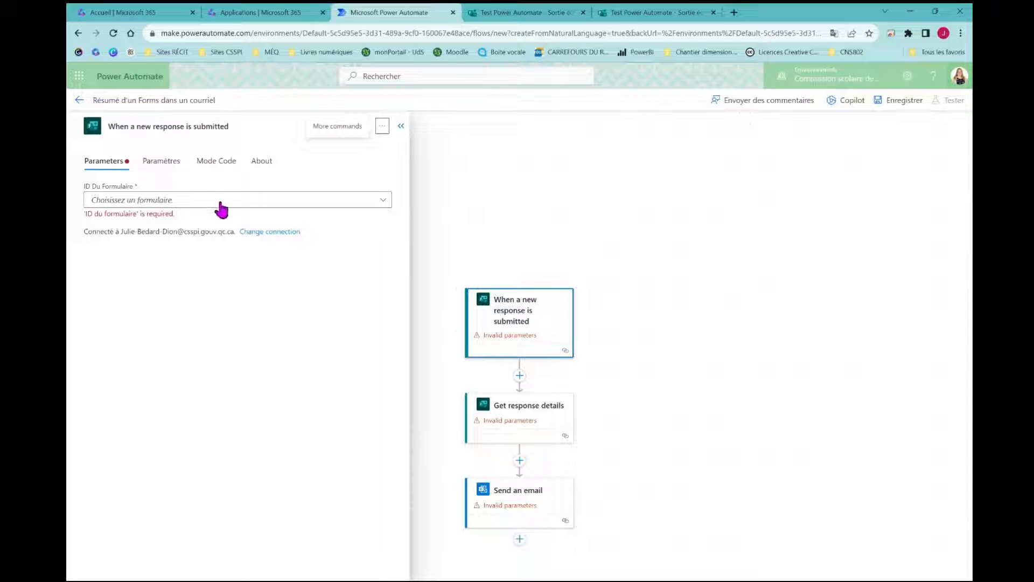
click(364, 203)
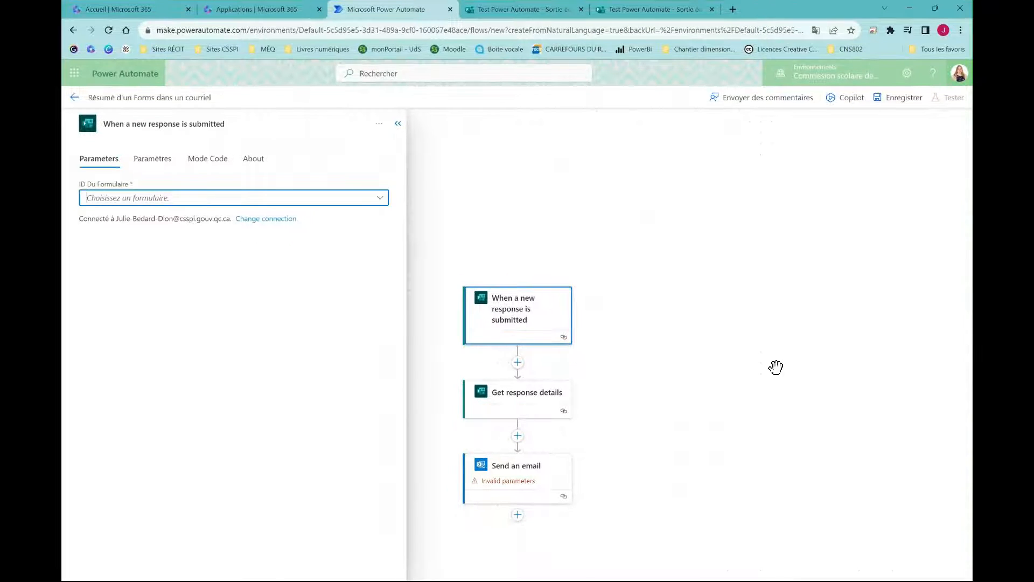
Set the trigger's form to 'Test Power Automate - Sortie éducative 23-24' using the form ID copied from Forms
click(514, 9)
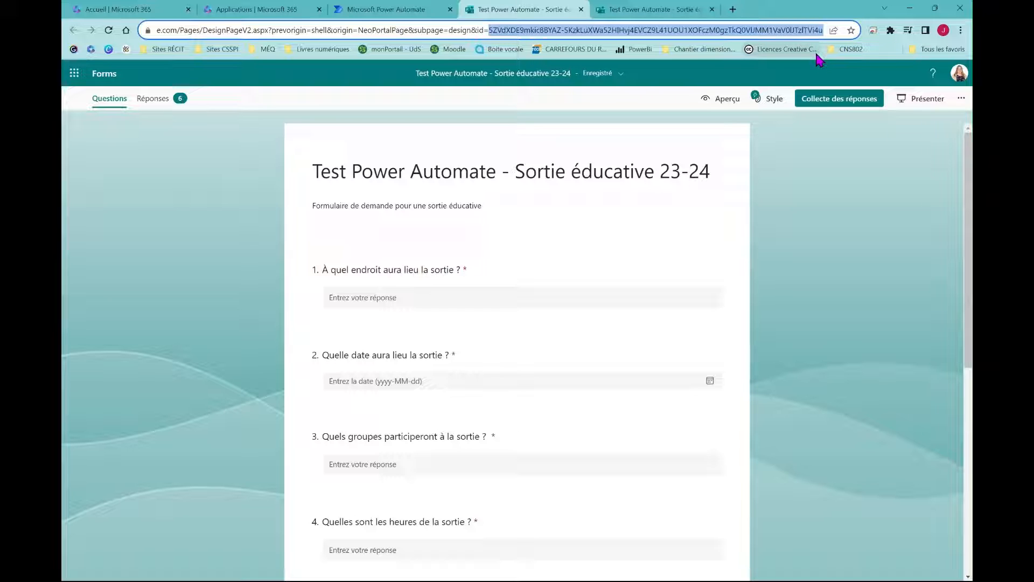
click(400, 9)
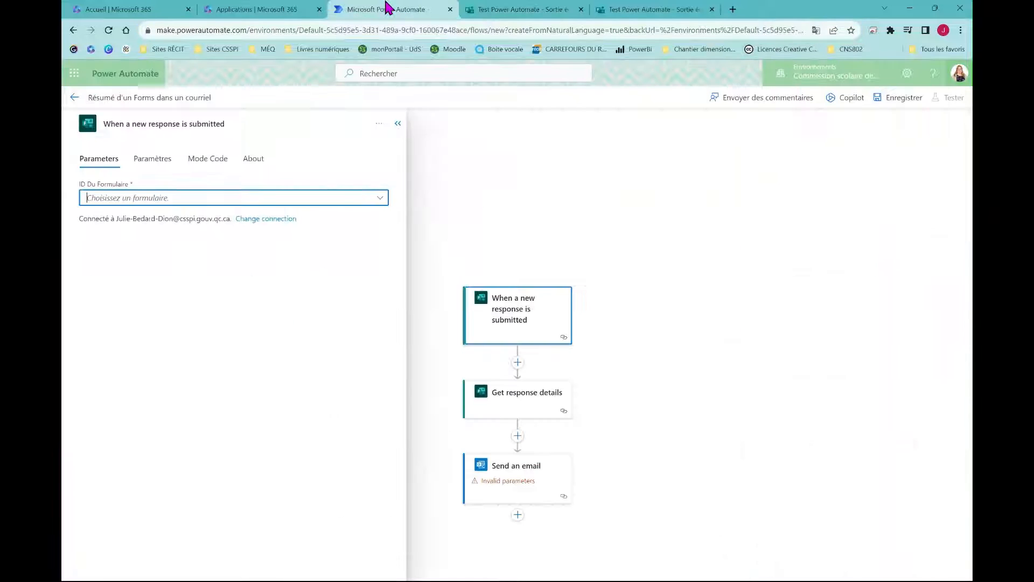
click(210, 201)
key(ctrl+v)
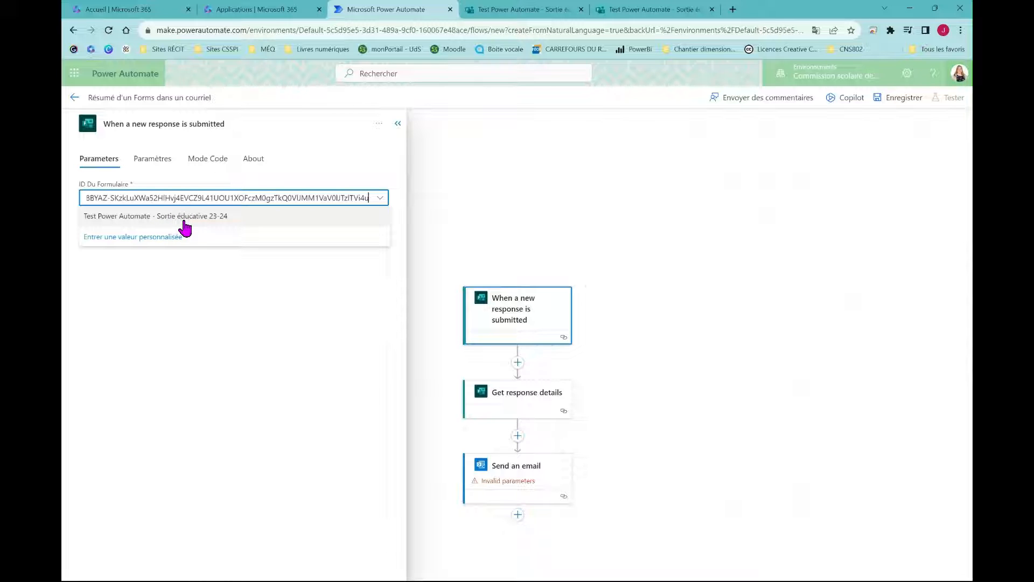
click(185, 221)
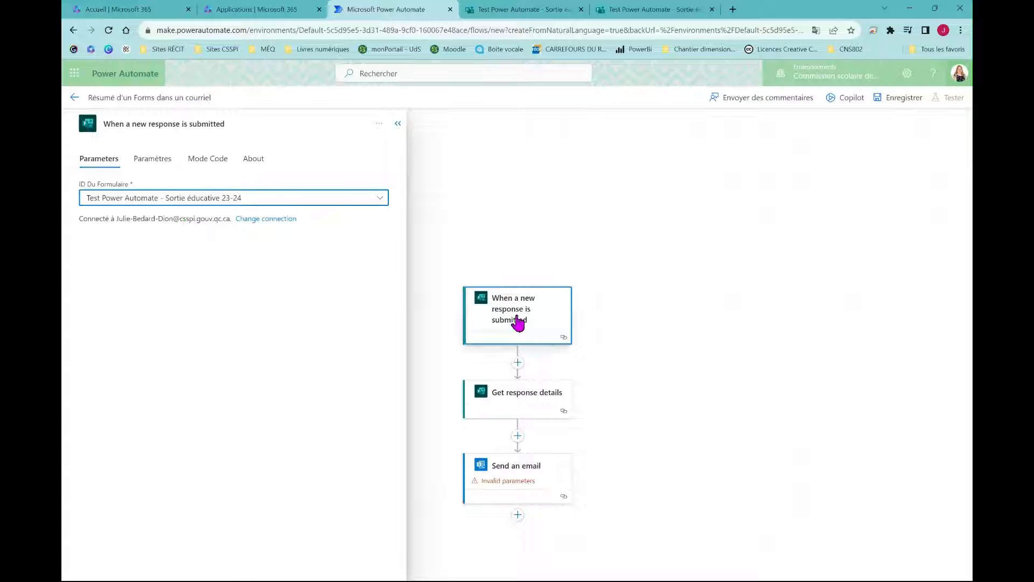
click(511, 405)
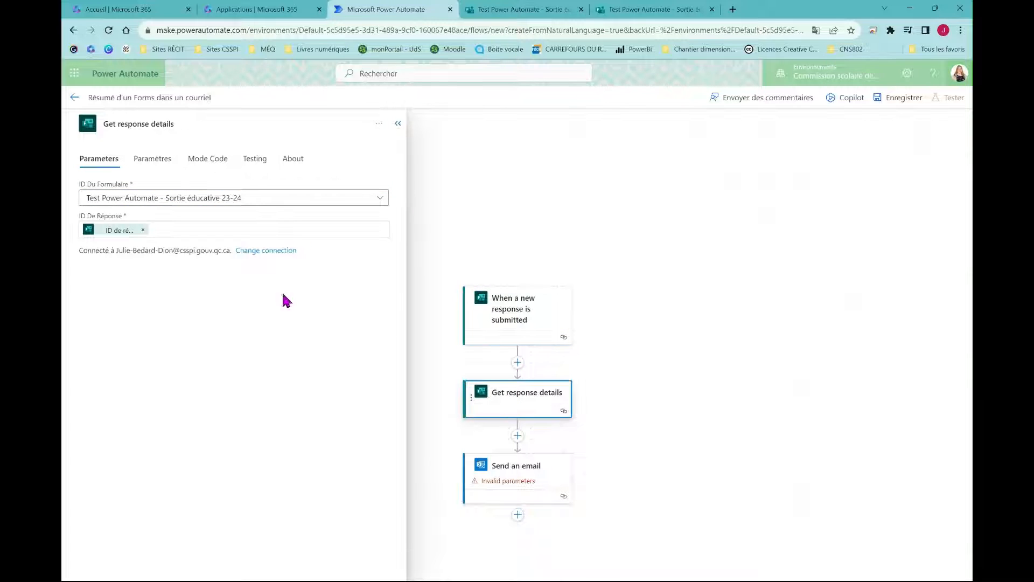
Point Get response details at the 'Test Power Automate - Sortie éducative 23-24' form via its pasted ID
click(236, 199)
key(ctrl+v)
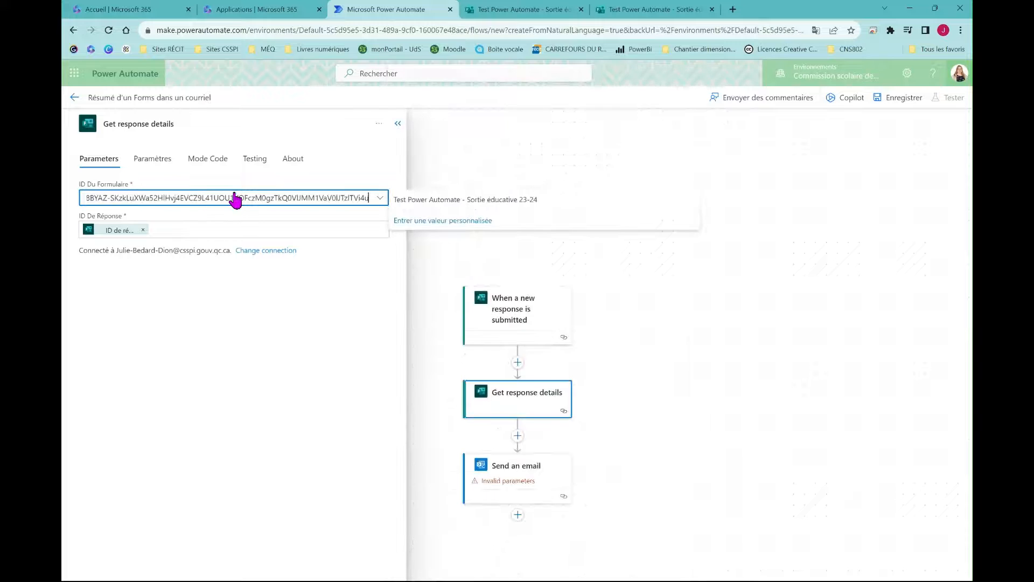
click(484, 200)
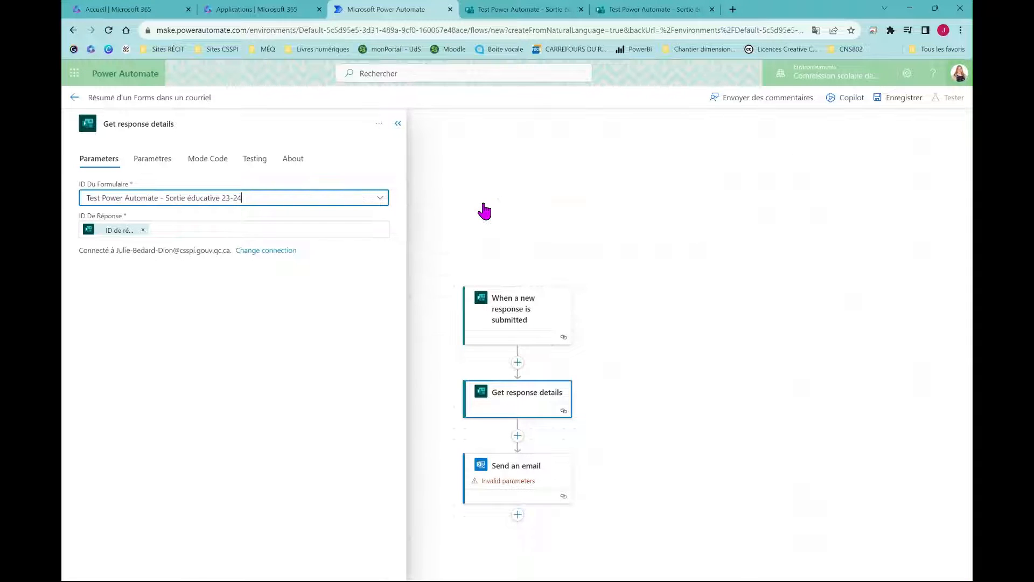
click(530, 482)
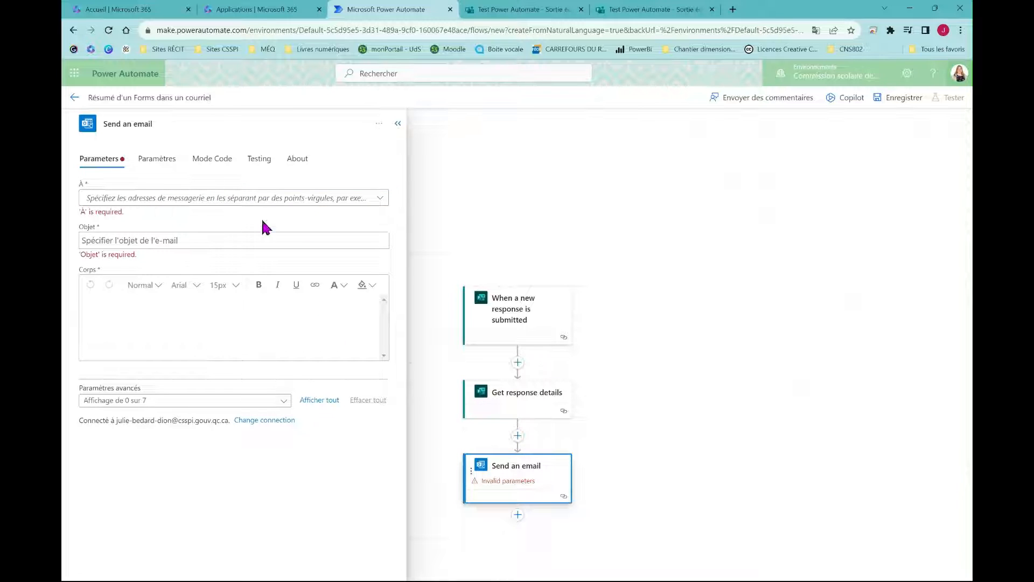
Enter the recipient's email address in À and the subject 'Résumé formulaire sortie éducative'
click(219, 198)
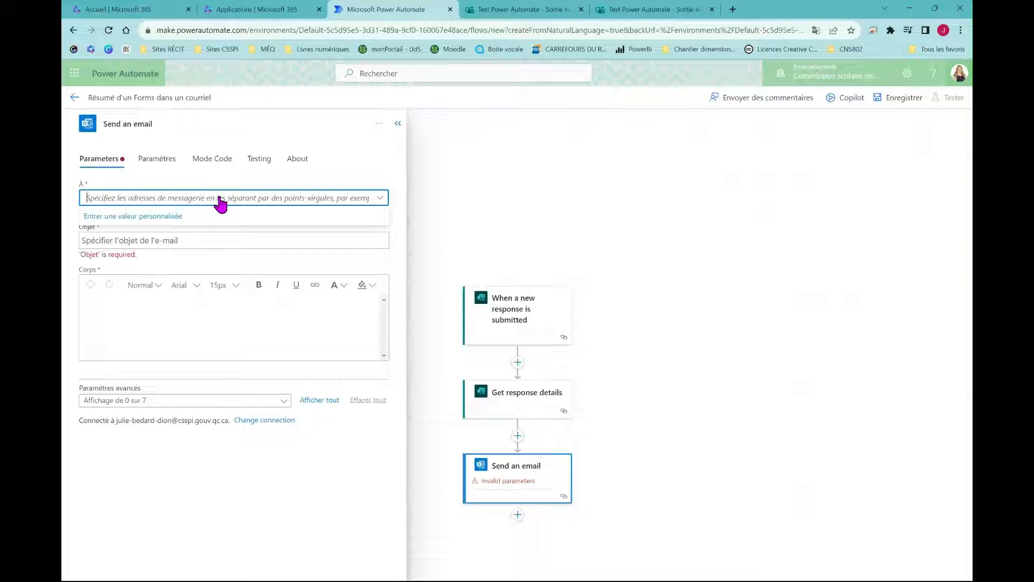
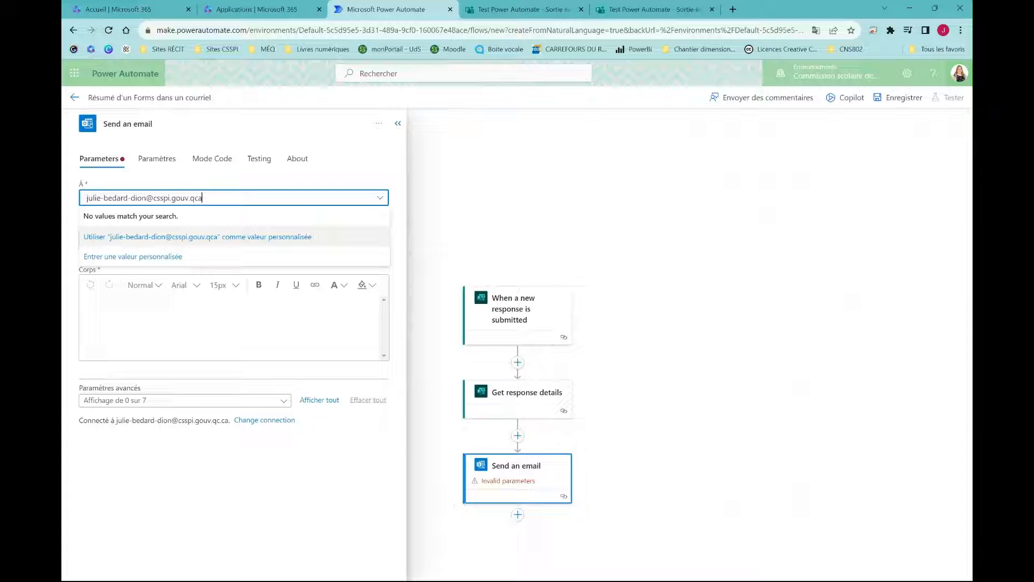
click(162, 238)
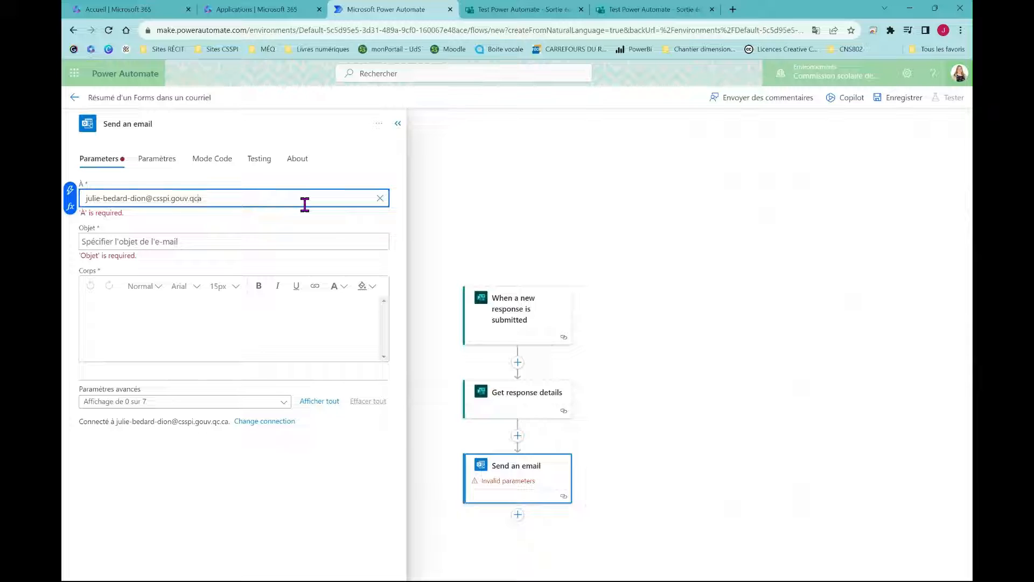
click(272, 238)
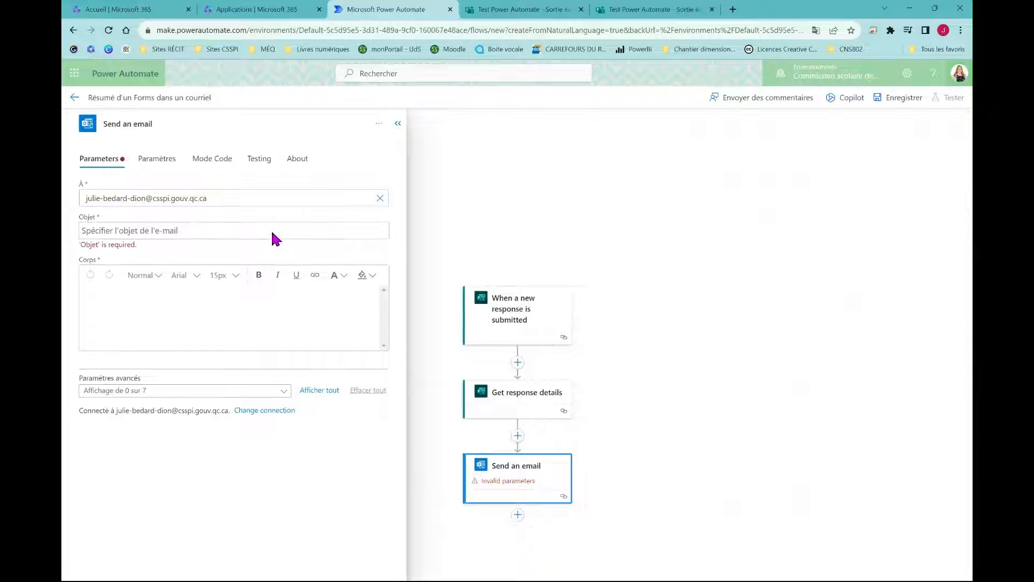
click(260, 230)
text(Rés)
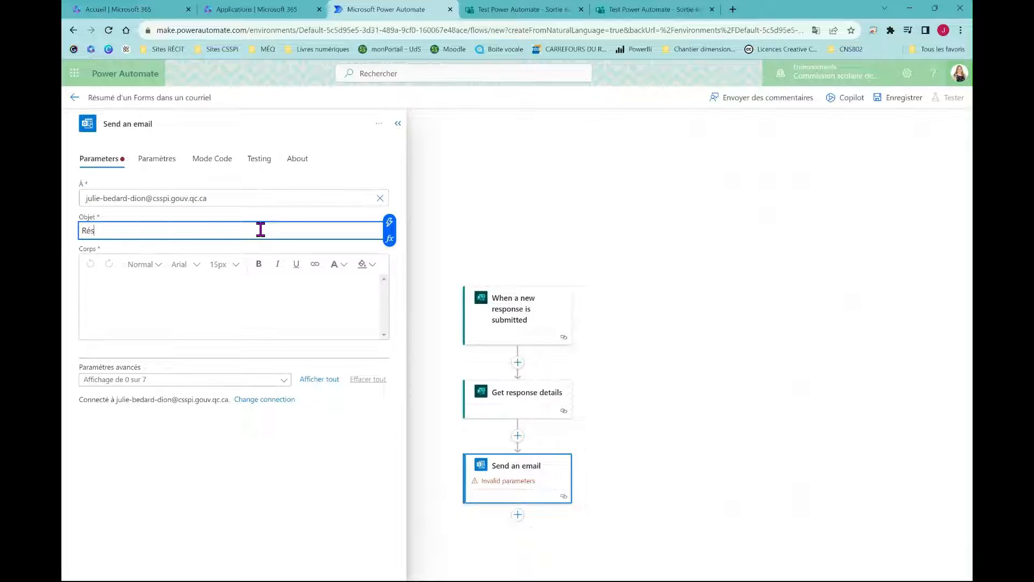
text(umé formulaire sortie éducative)
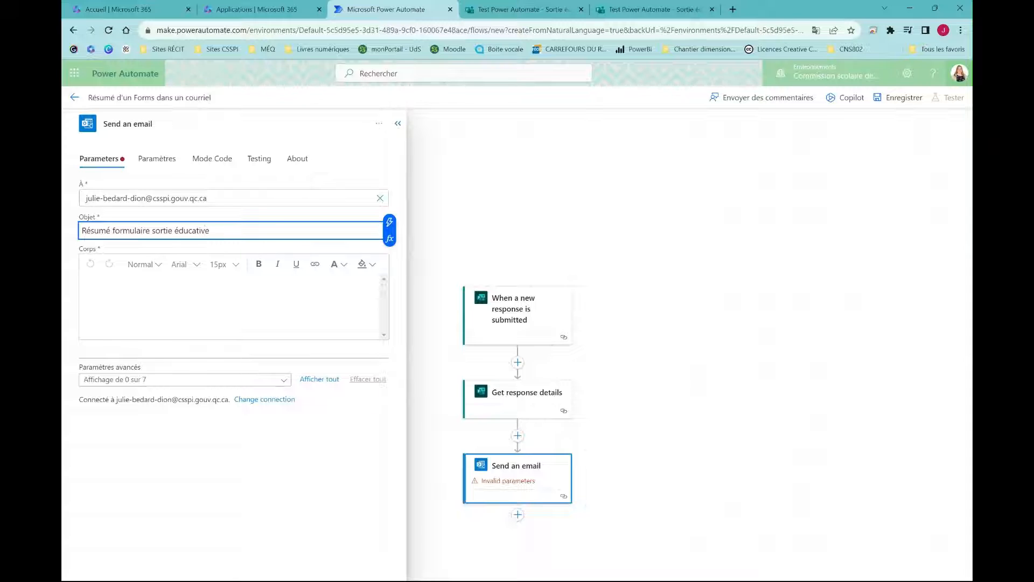
Write the body labels, such as 'Endroit de la sortie:' and 'Heure de la sortie:', matching the Forms questions
click(191, 289)
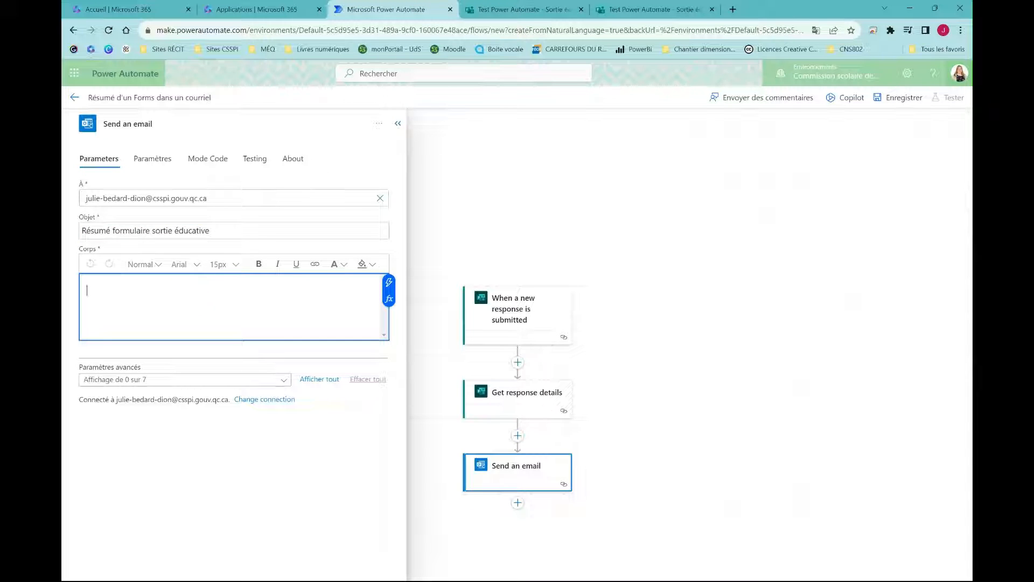
click(526, 9)
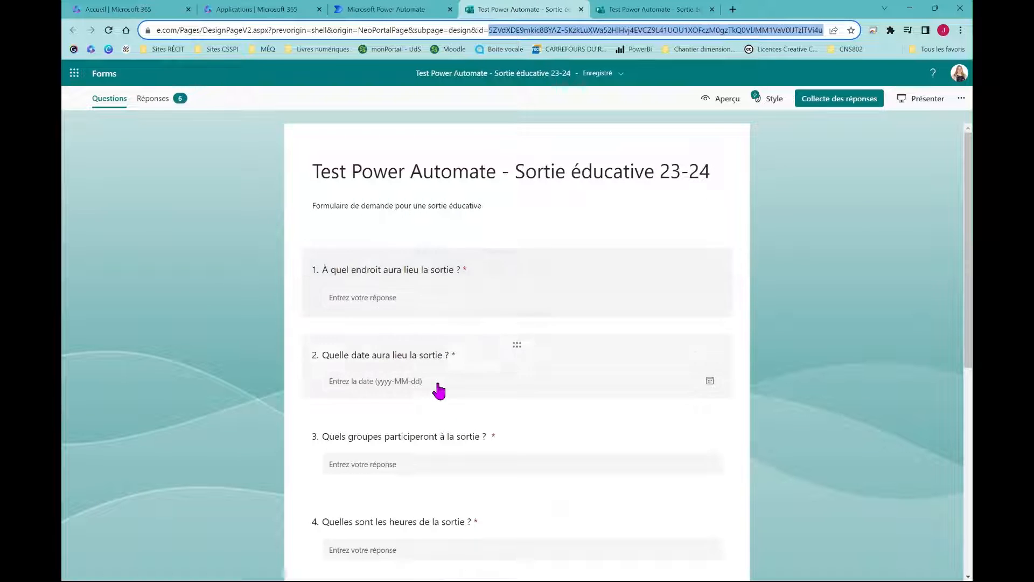
click(415, 10)
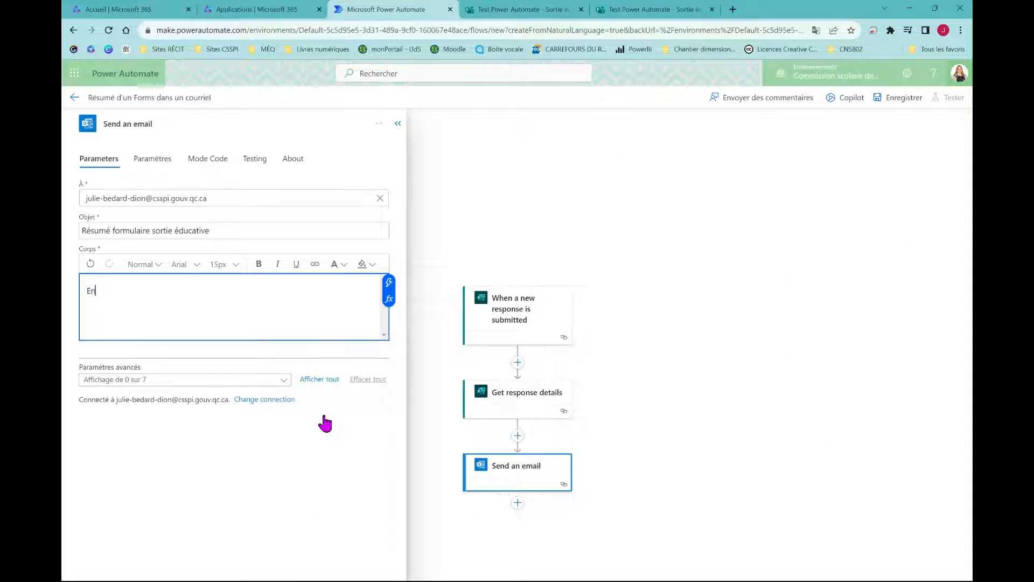
text(oit de la)
key(BackSpace)
key(BackSpace)
text(tie)
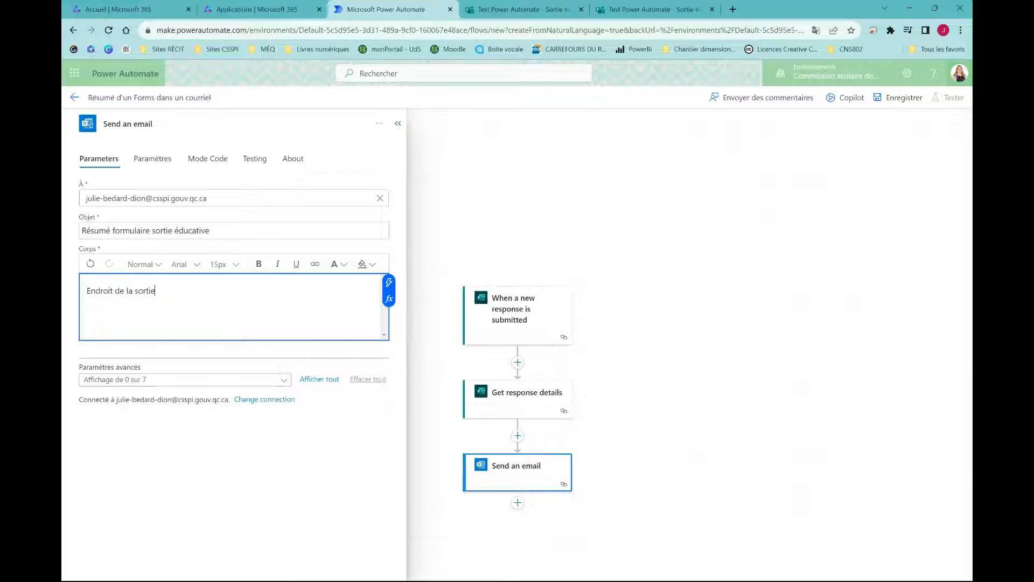
text(:)
key(Return)
key(Return)
text(Heure de la sortie)
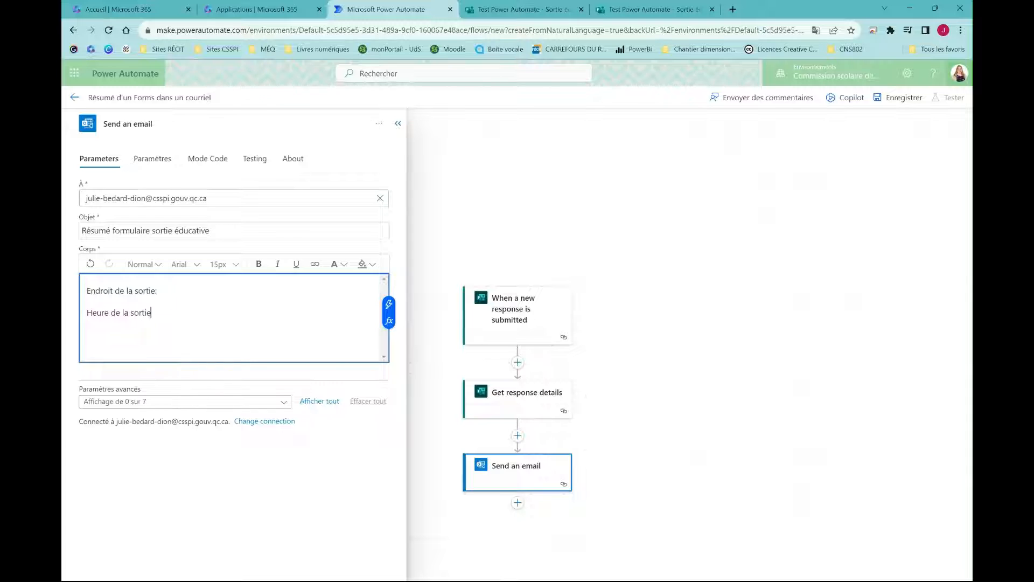
text(:)
key(Return)
key(Return)
text(Da)
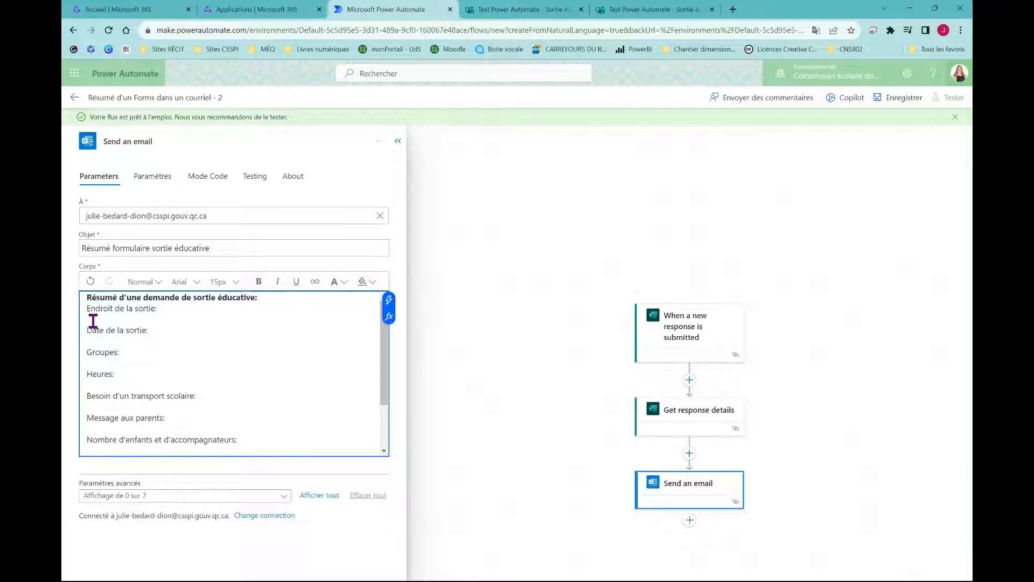
Place the cursor after the 'Endroit de la sortie:' label in the email body
click(268, 316)
scroll(244, 365, down, 3)
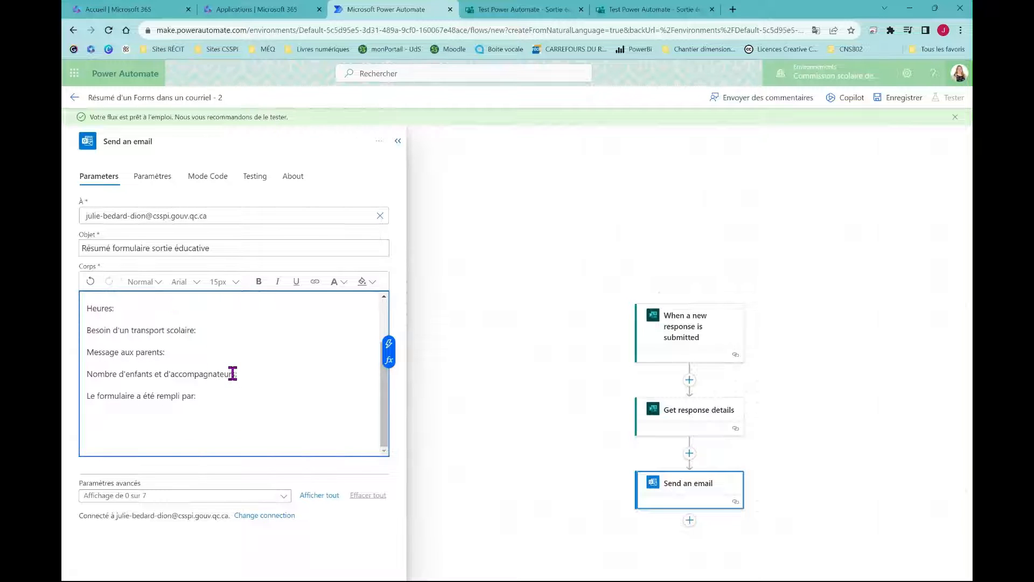
click(213, 397)
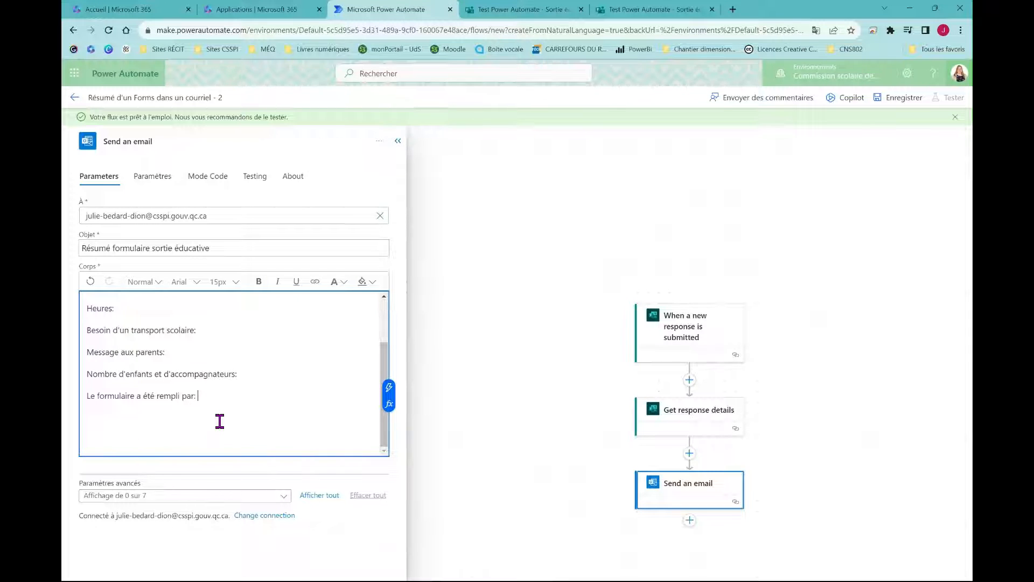
scroll(220, 421, up, 3)
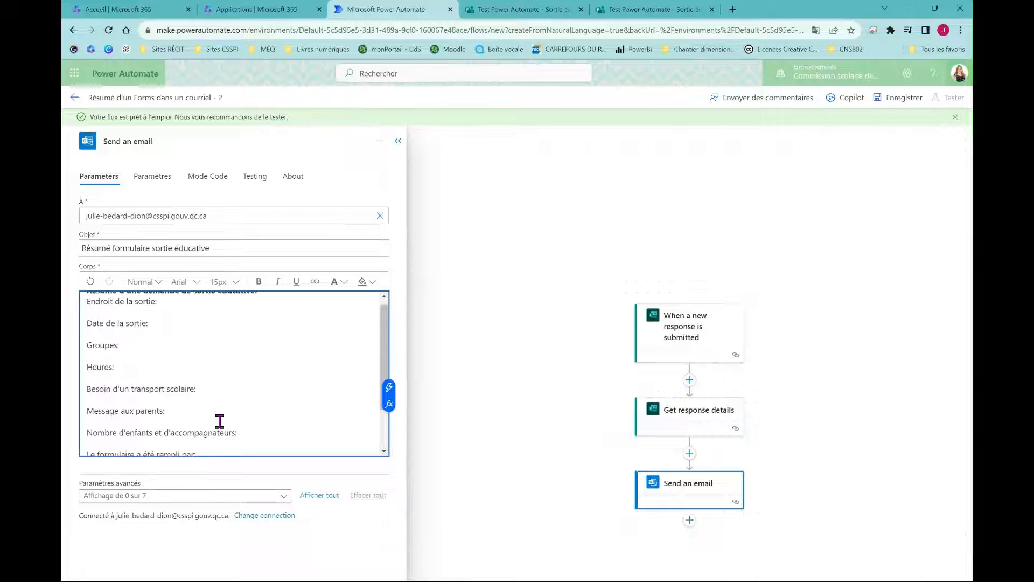
click(168, 314)
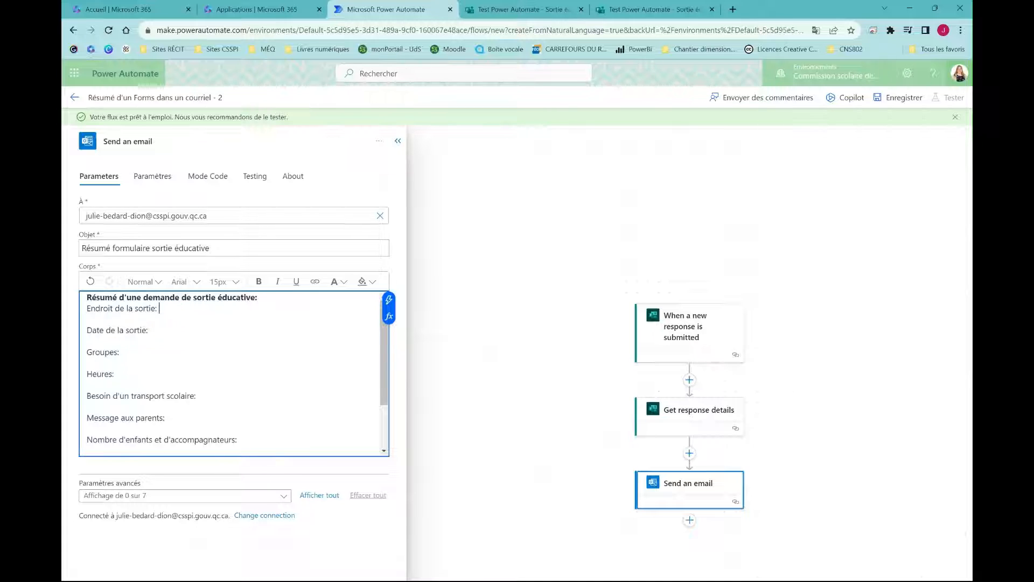
Insert the trip location and trip date answers after their body labels as dynamic content
click(389, 305)
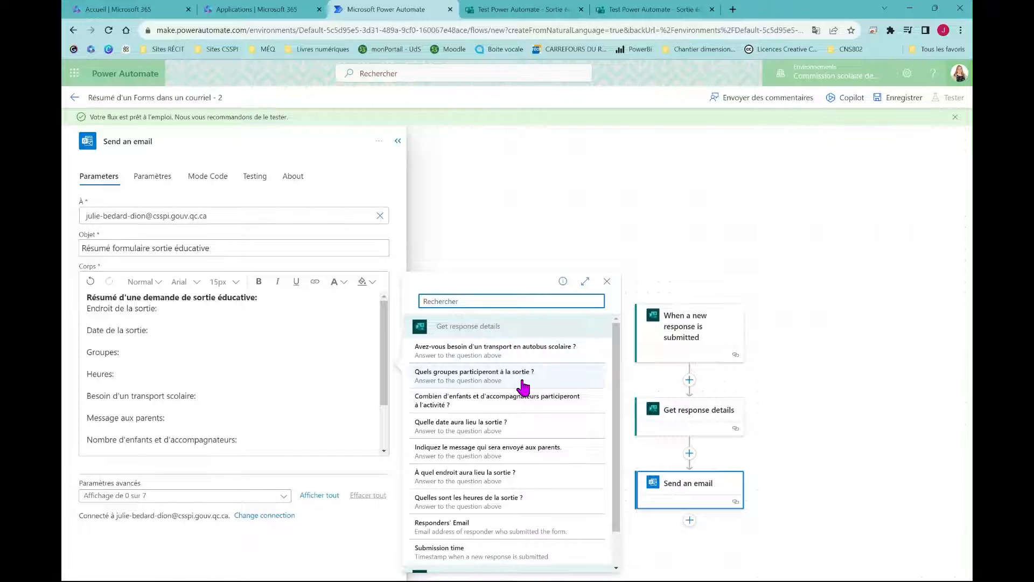
click(509, 477)
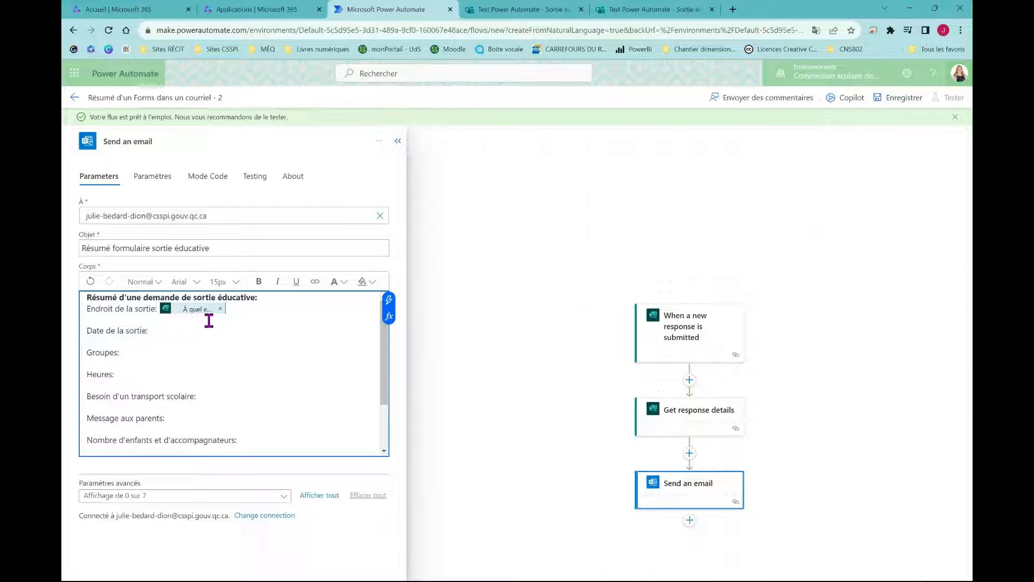
click(179, 332)
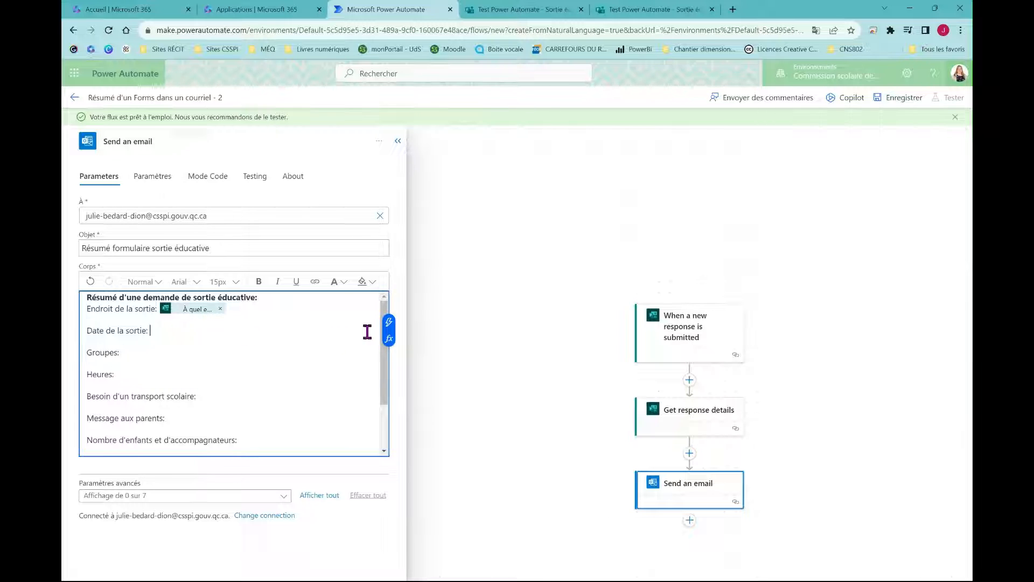
click(389, 323)
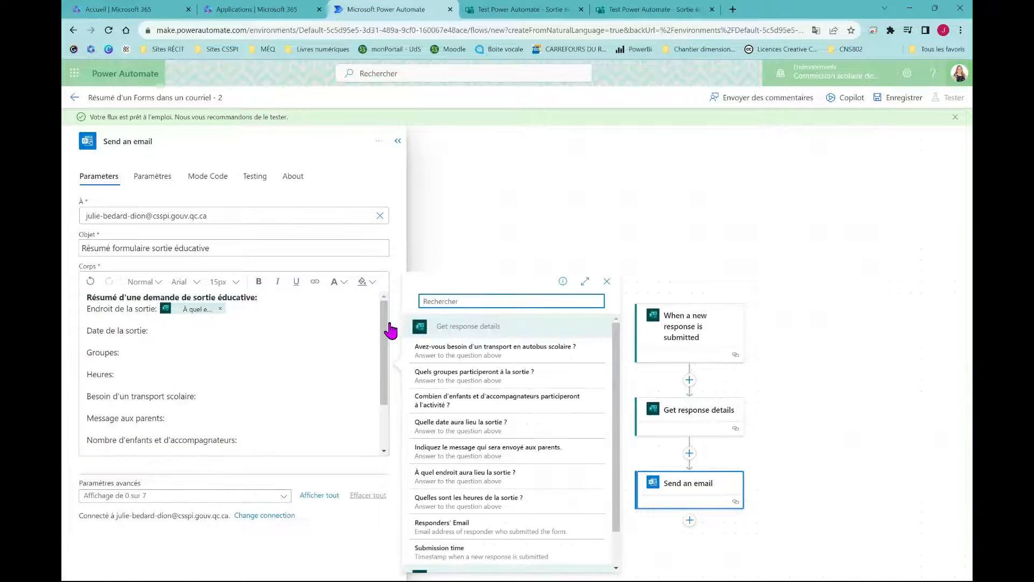
click(507, 425)
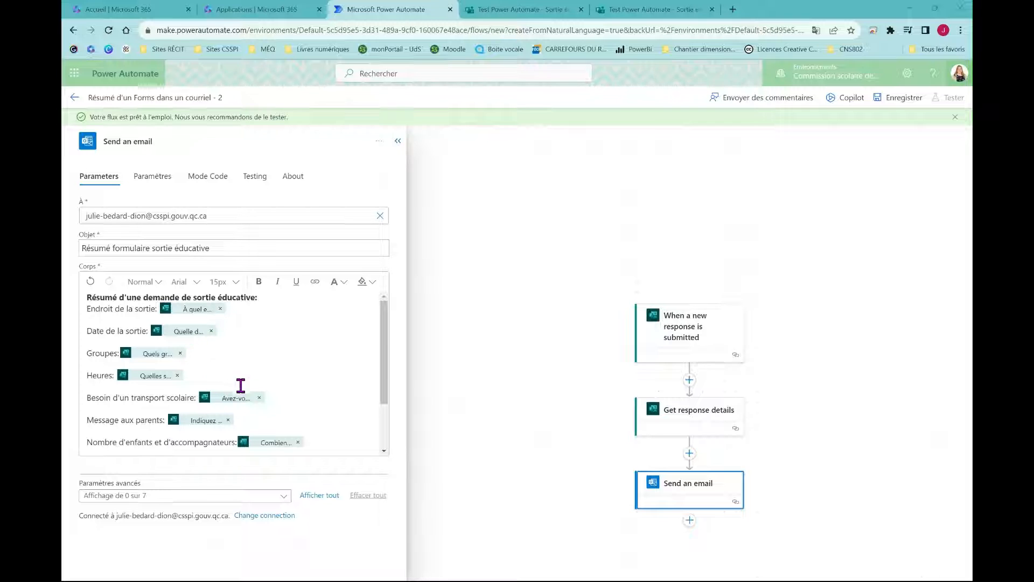
Add the Responders' Email token after 'Le formulaire a été rempli par:'
scroll(300, 381, down, 2)
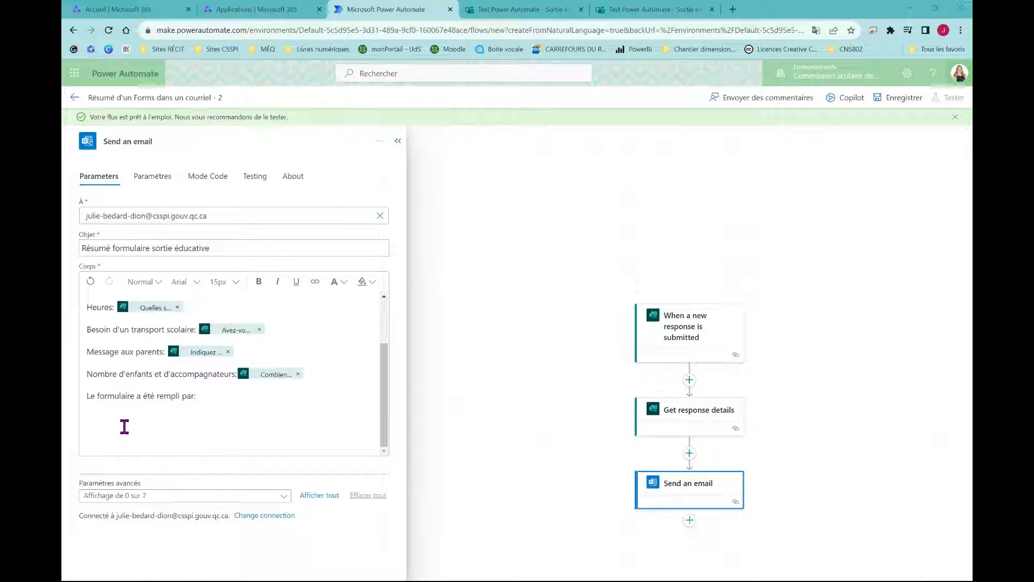
click(208, 400)
click(391, 395)
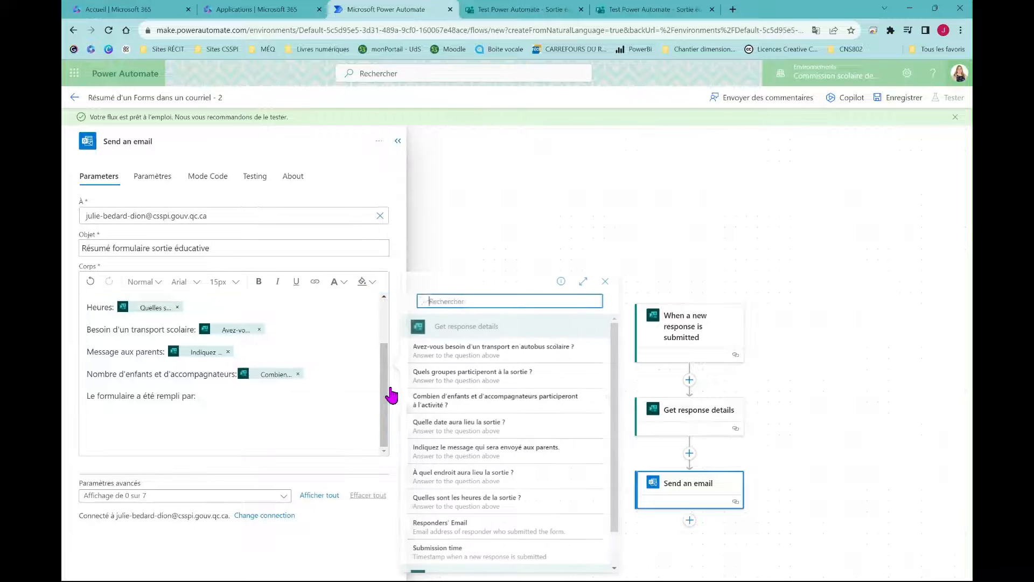
scroll(552, 383, down, 1)
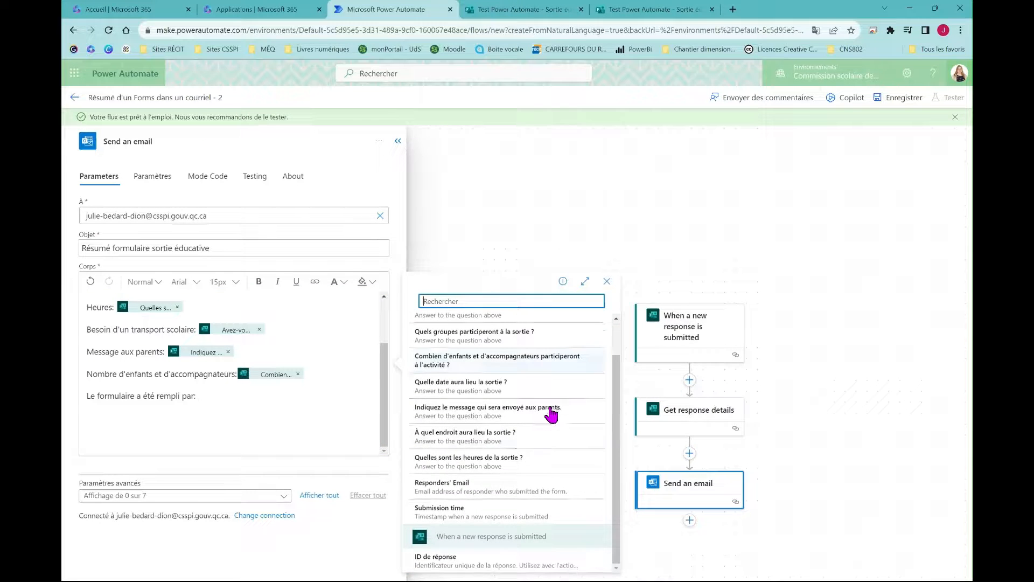
click(491, 487)
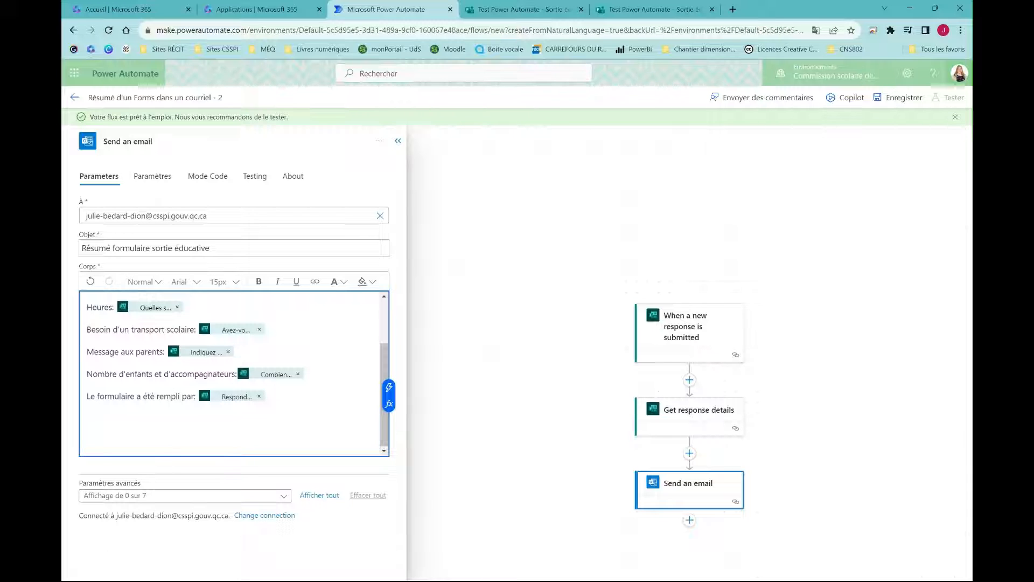
Save the flow and open the details page of 'Résumé d'un Forms dans un courriel - 2'
click(897, 100)
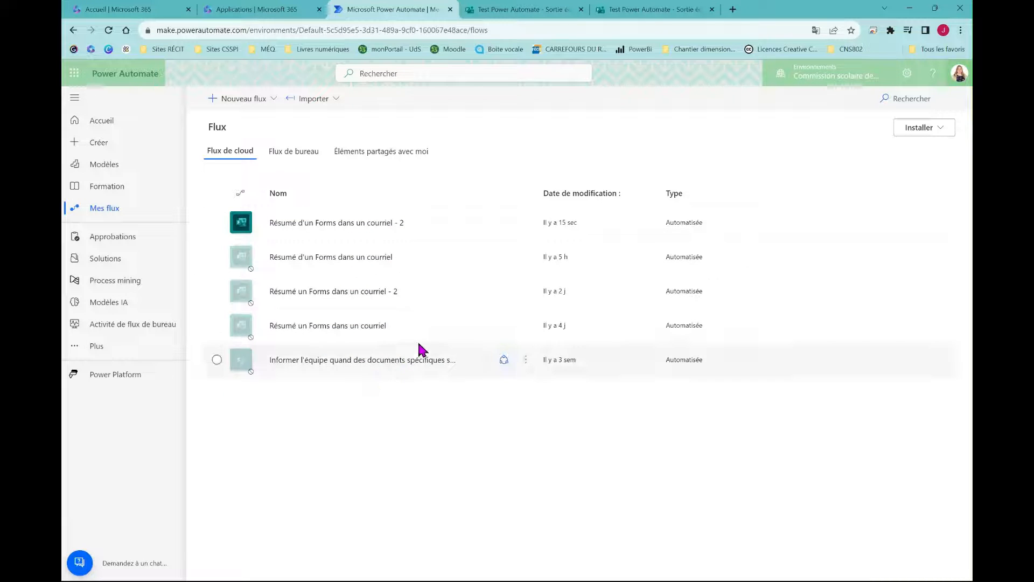
click(527, 223)
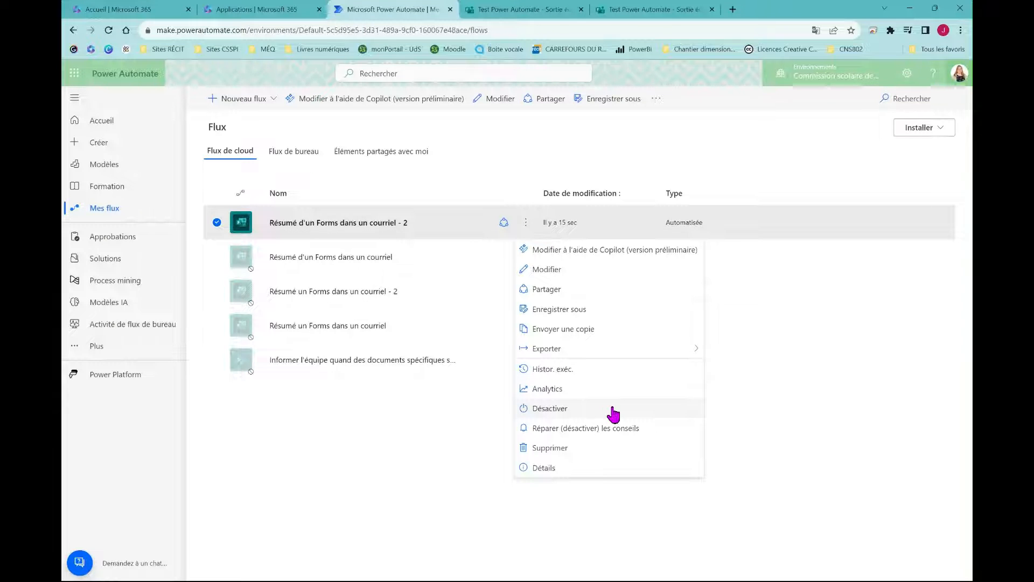
click(352, 431)
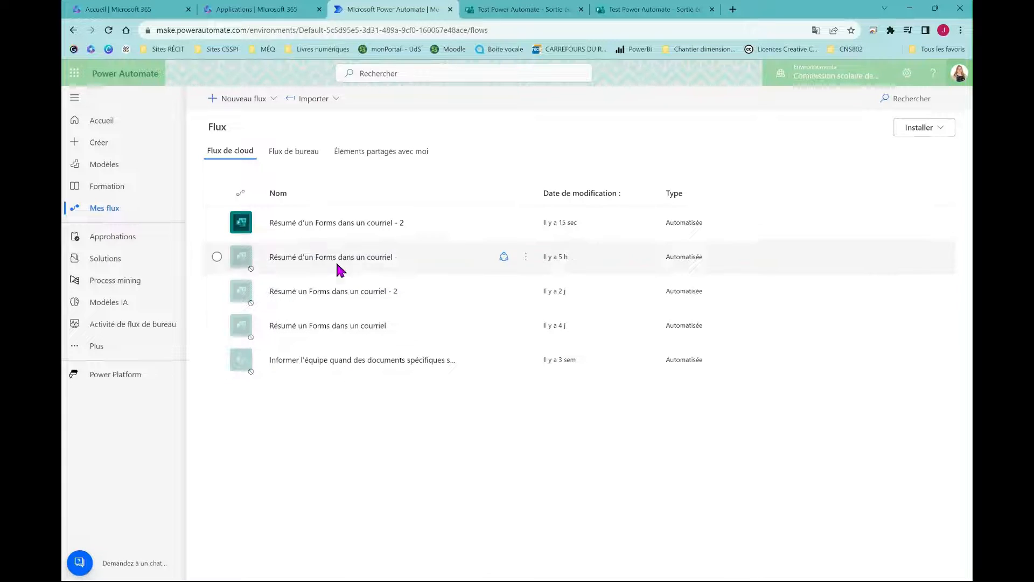
click(343, 224)
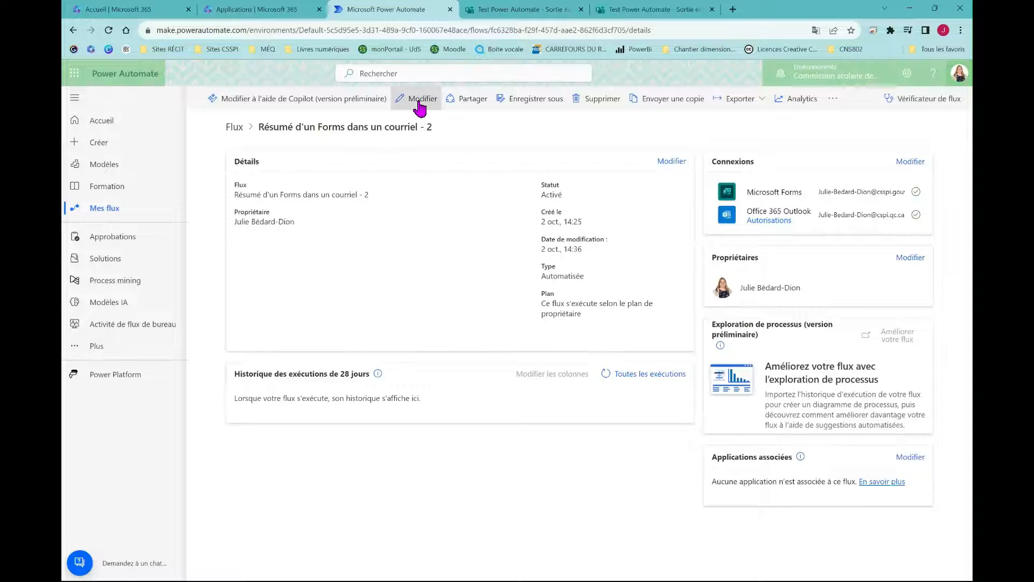
Edit the flow, review the Send an email step's recipient, subject and body, and save again
click(420, 102)
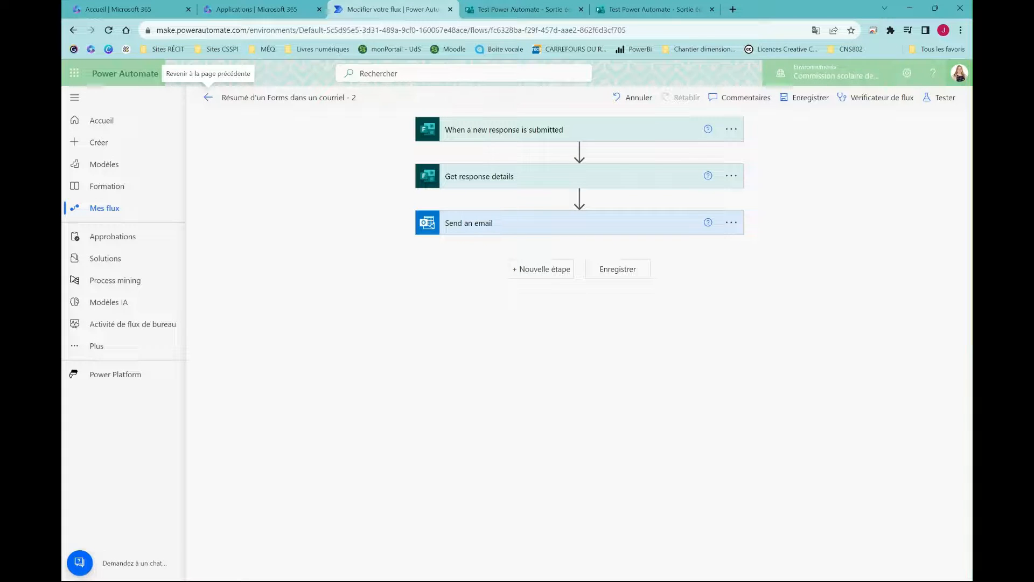
click(510, 231)
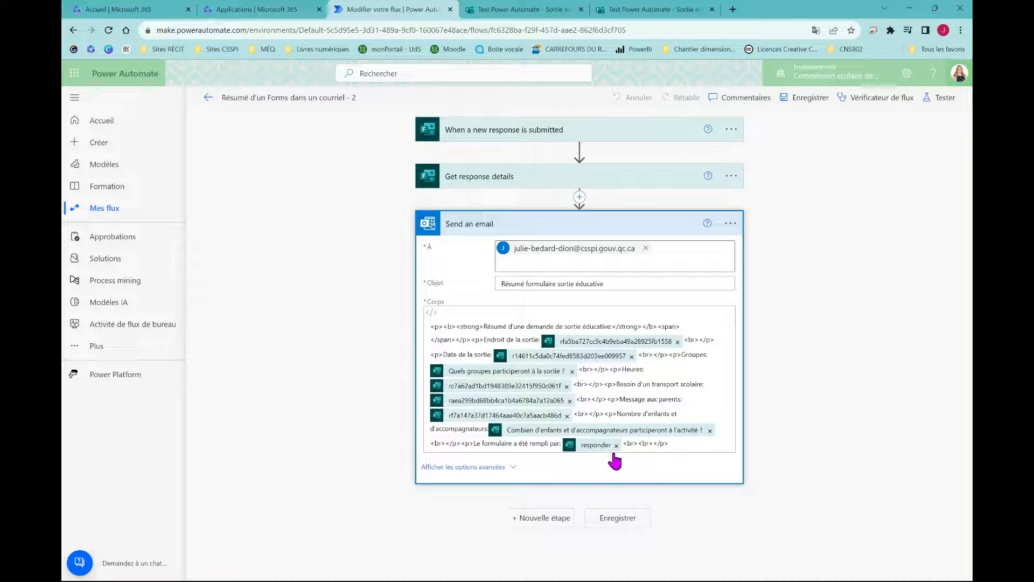
click(624, 522)
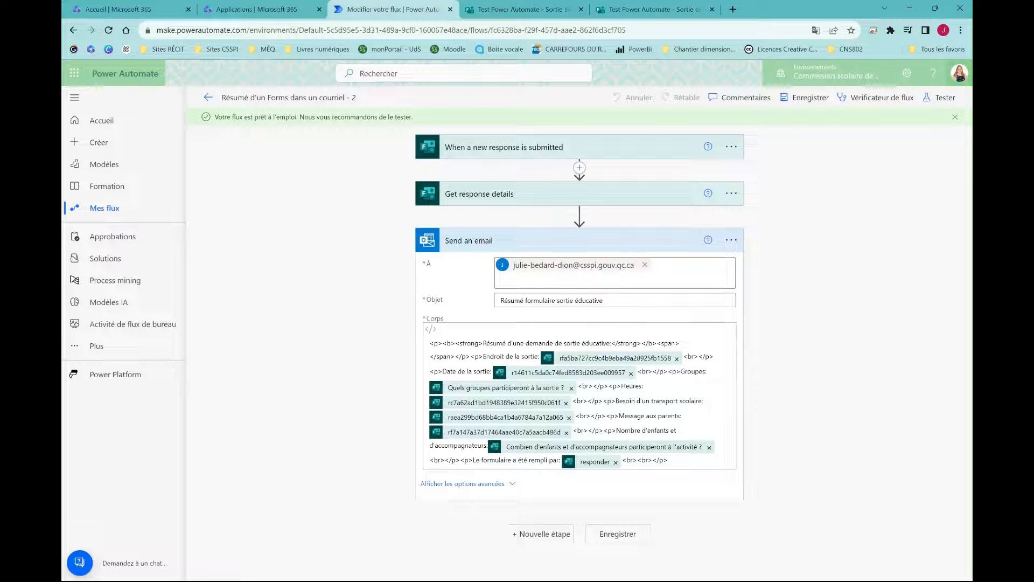
Start a manual test of the flow, then bring up the Sortie éducative form in Forms
click(946, 102)
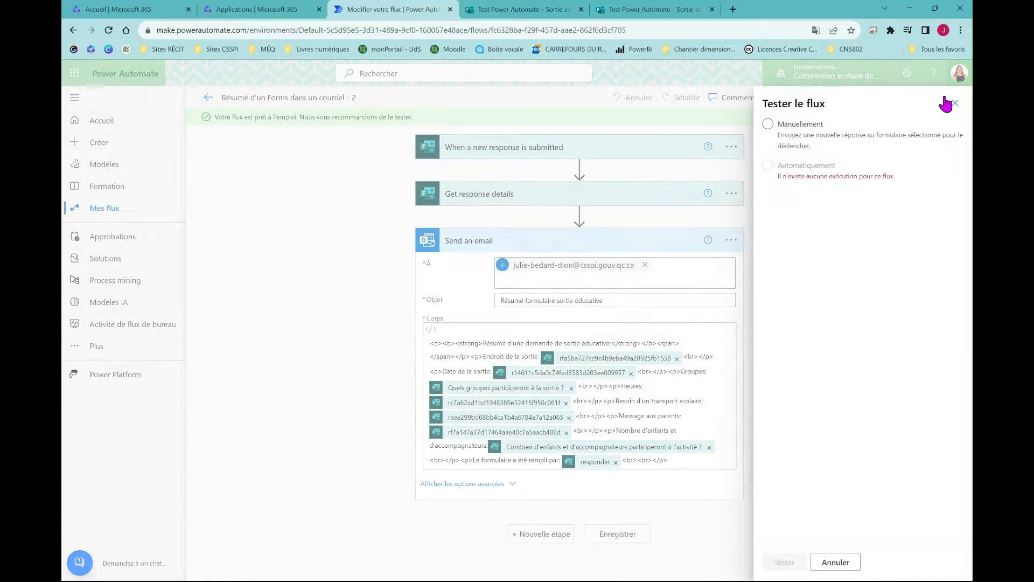
click(771, 124)
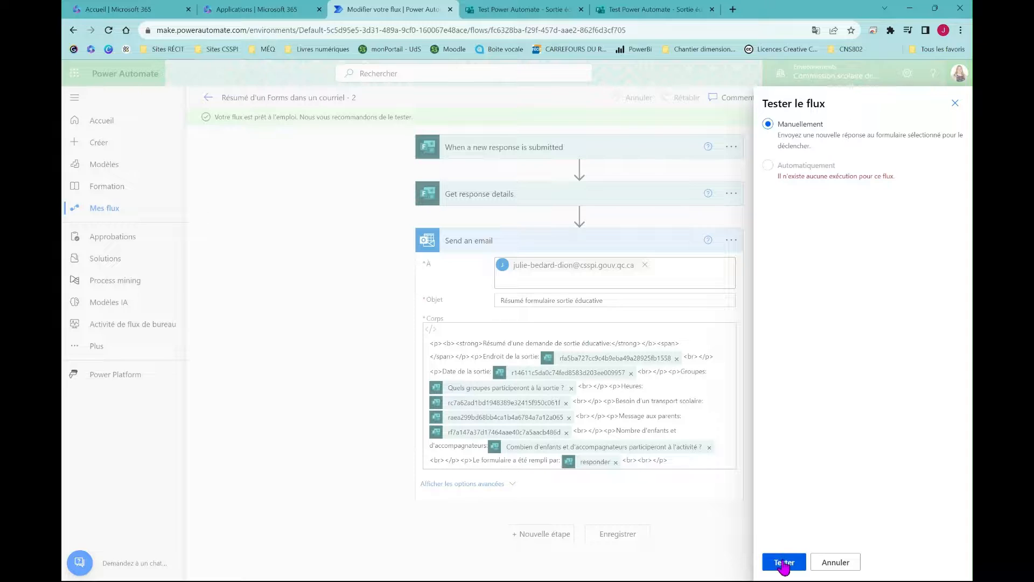
click(784, 562)
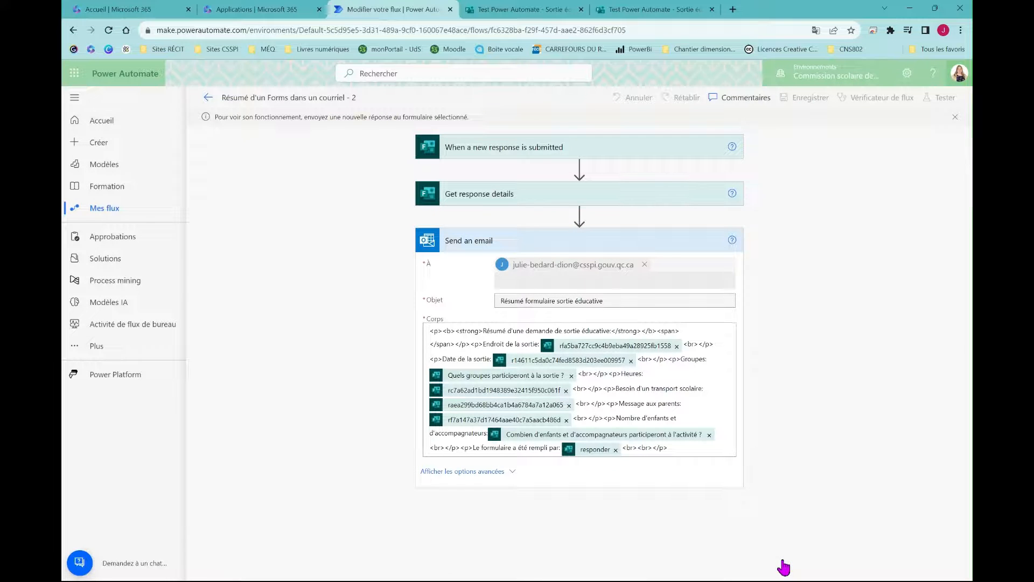
click(547, 10)
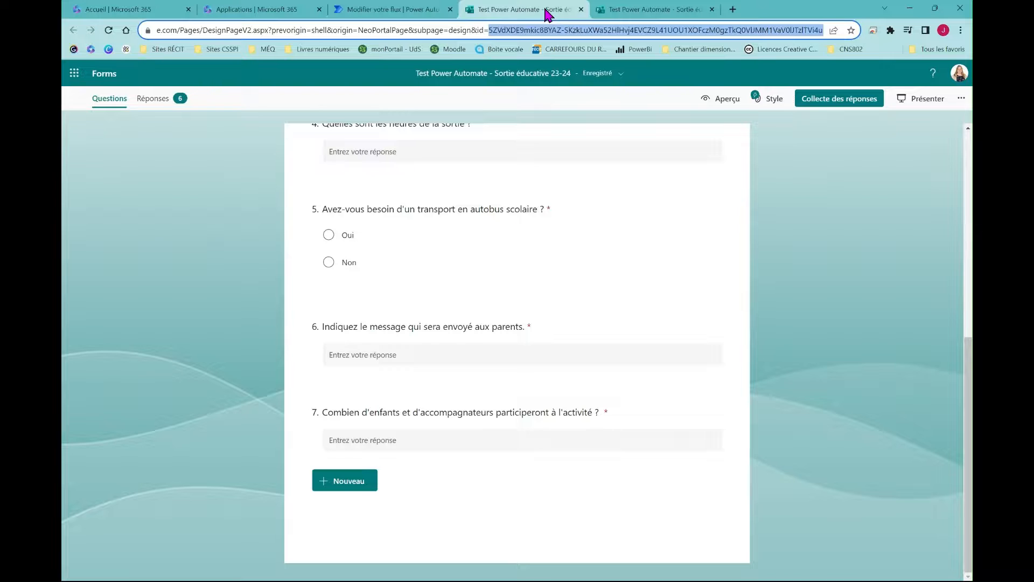
Open the Sortie éducative 23-24 response page via Collecte des réponses and scroll through the questions
click(832, 103)
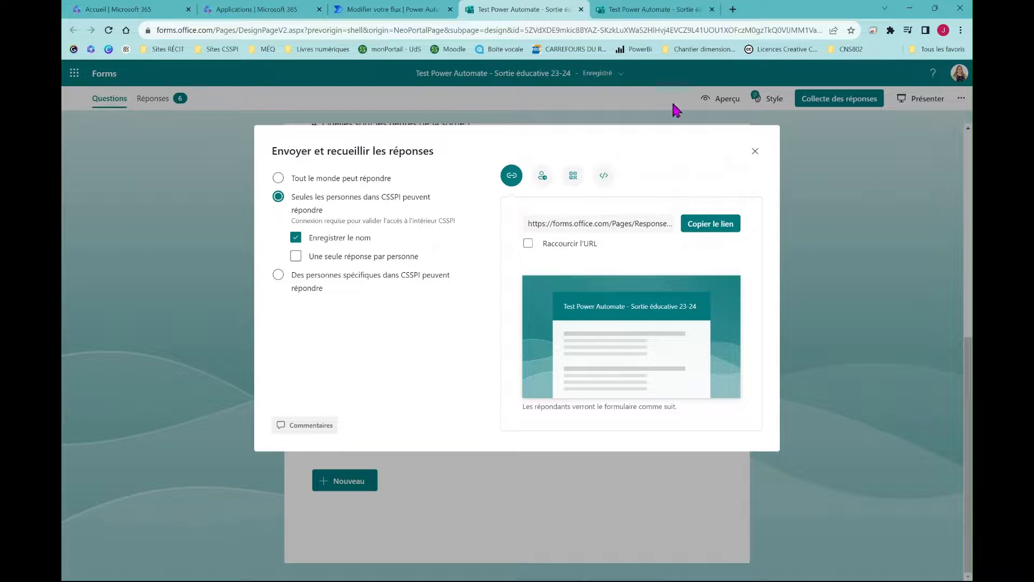
click(670, 9)
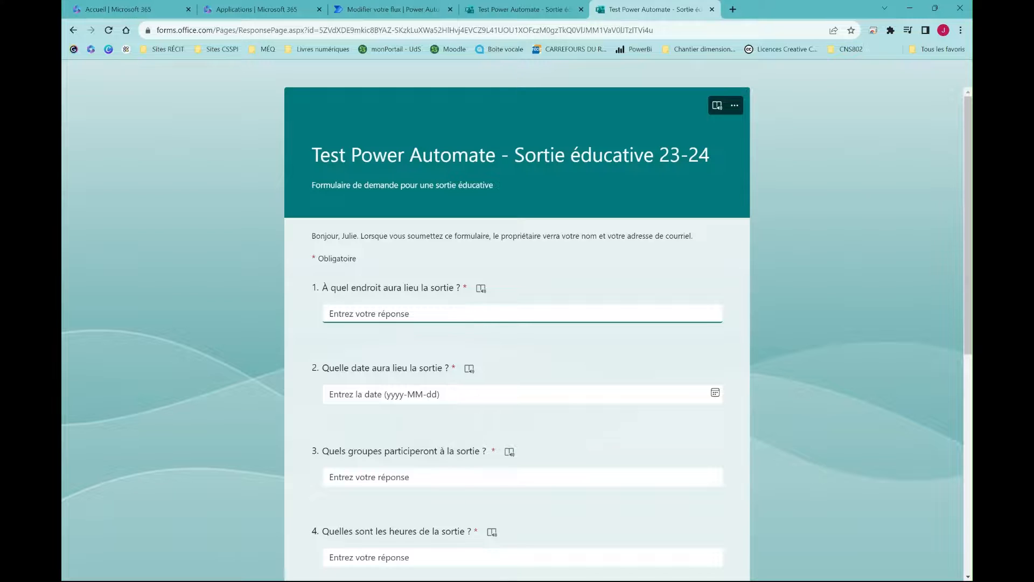
scroll(466, 313, down, 8)
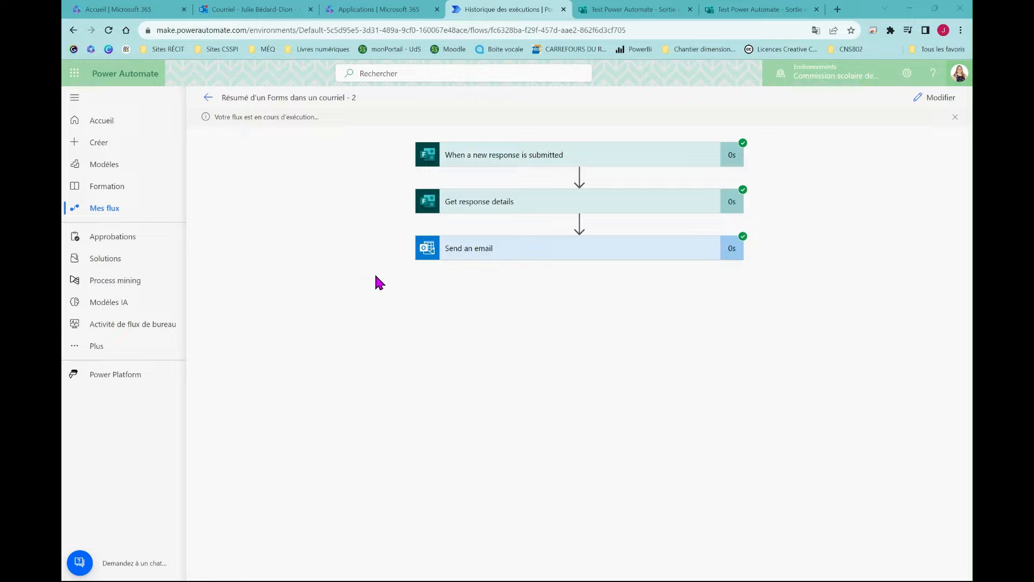
Go to the Outlook mailbox to find the 'Résumé formulaire sortie éducative' summary email
click(263, 9)
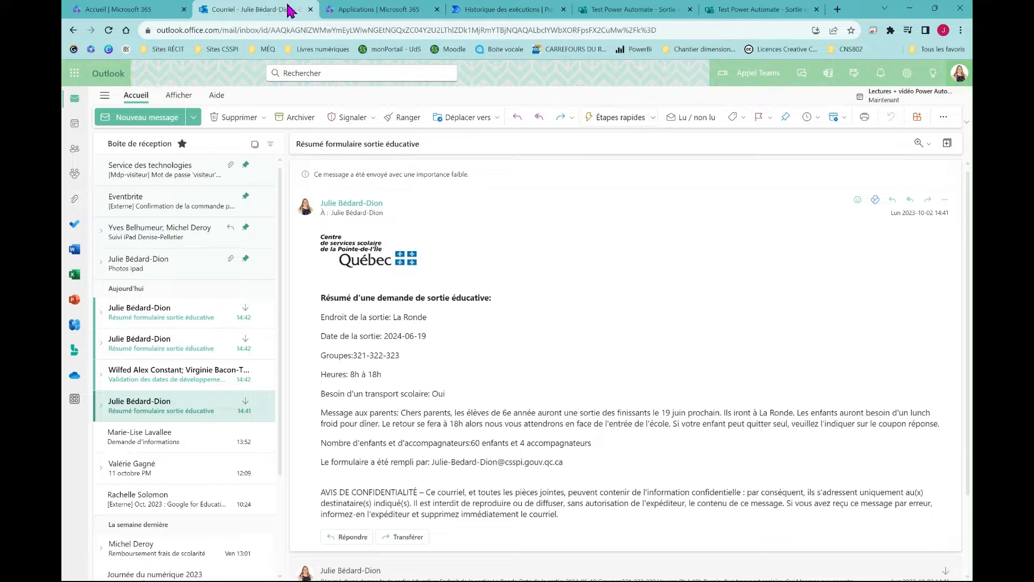